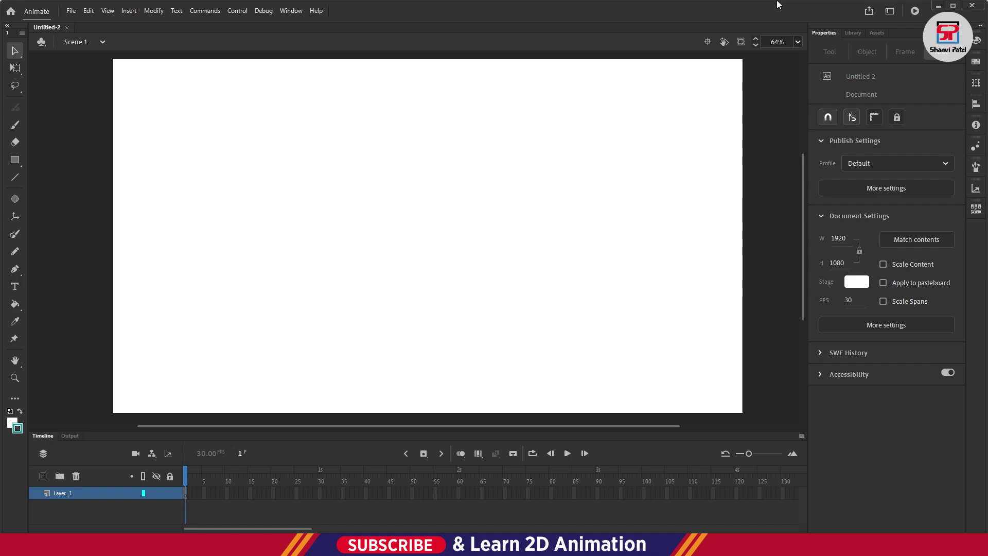
{"action": "left_click", "coordinate": [20, 274]}
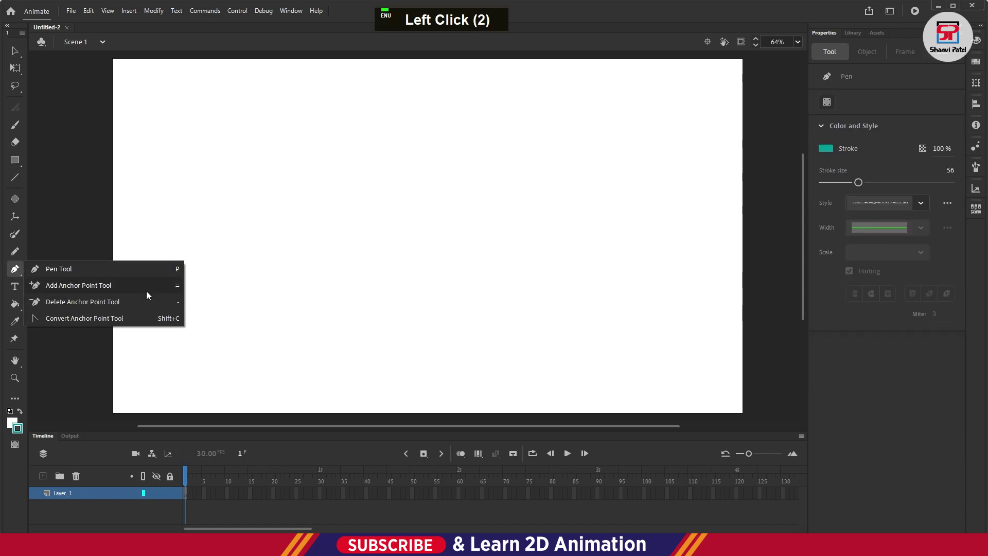
- Switch to the browser and look through the Udemy course pages for Animate, visual effects, Cartoon Animator 4 and Illustrator
{"action": "left_click", "coordinate": [341, 29]}
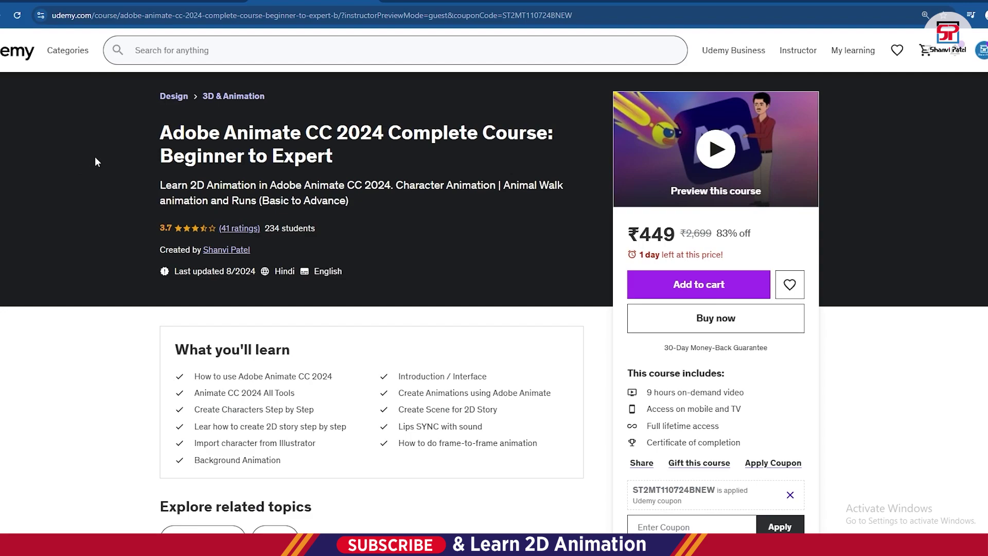
{"action": "left_click", "coordinate": [447, 1]}
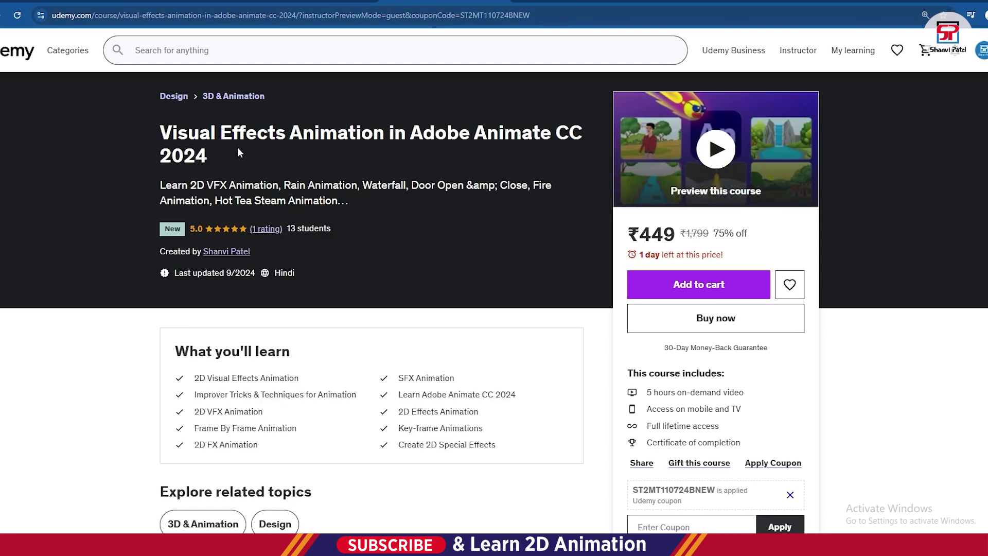
{"action": "left_click", "coordinate": [566, 1]}
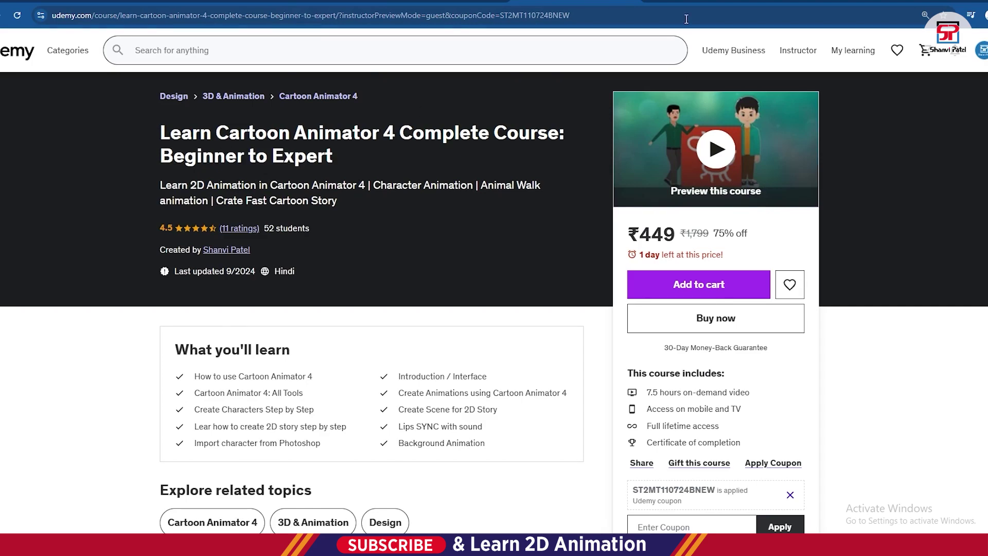
{"action": "left_click", "coordinate": [704, 1]}
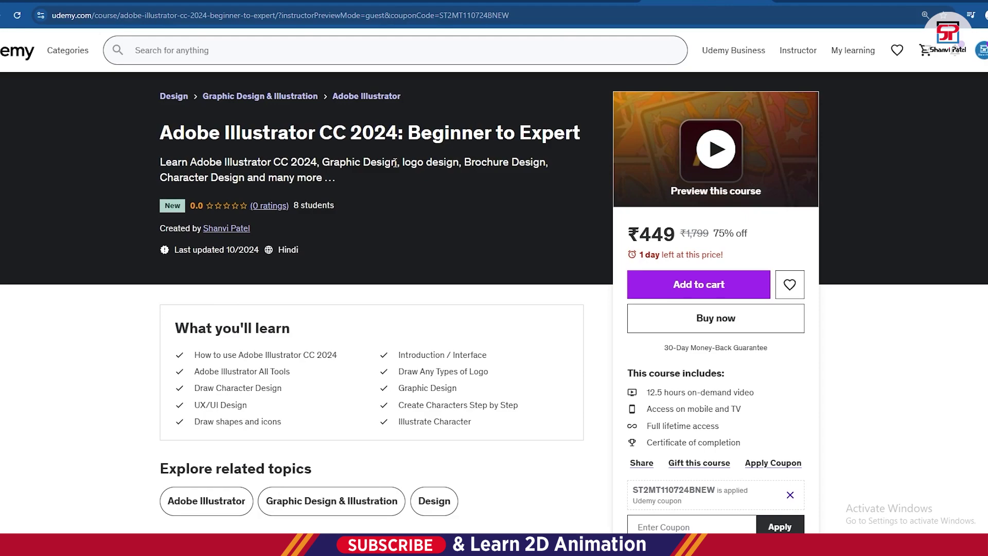
{"action": "left_click", "coordinate": [290, 1]}
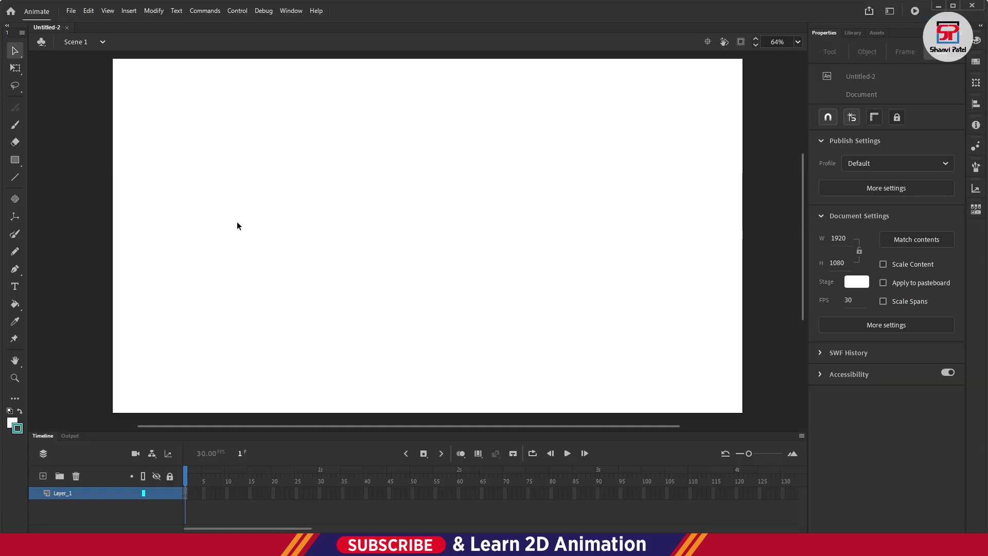
{"action": "key", "text": "p"}
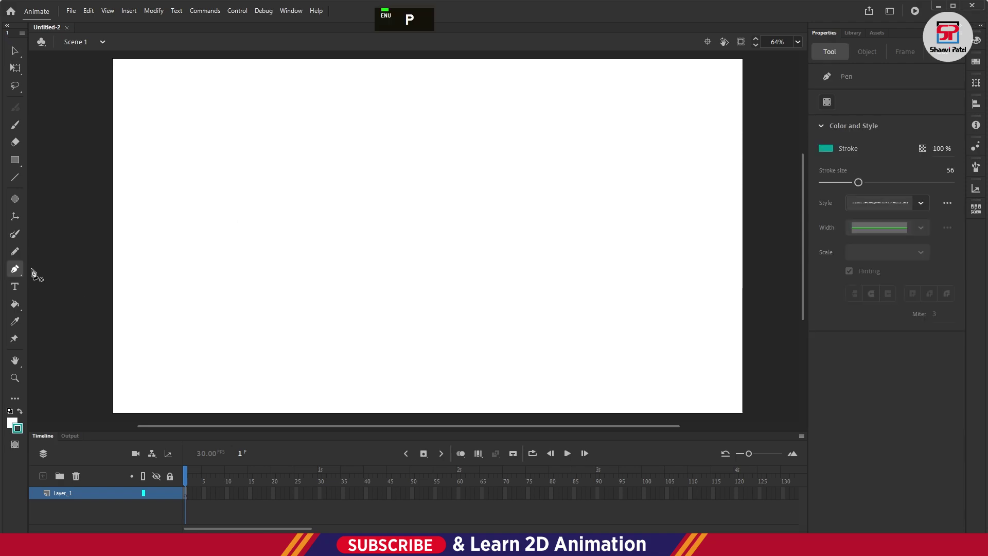
{"action": "left_click", "coordinate": [15, 268]}
{"action": "left_click", "coordinate": [247, 204]}
{"action": "left_click", "coordinate": [19, 273]}
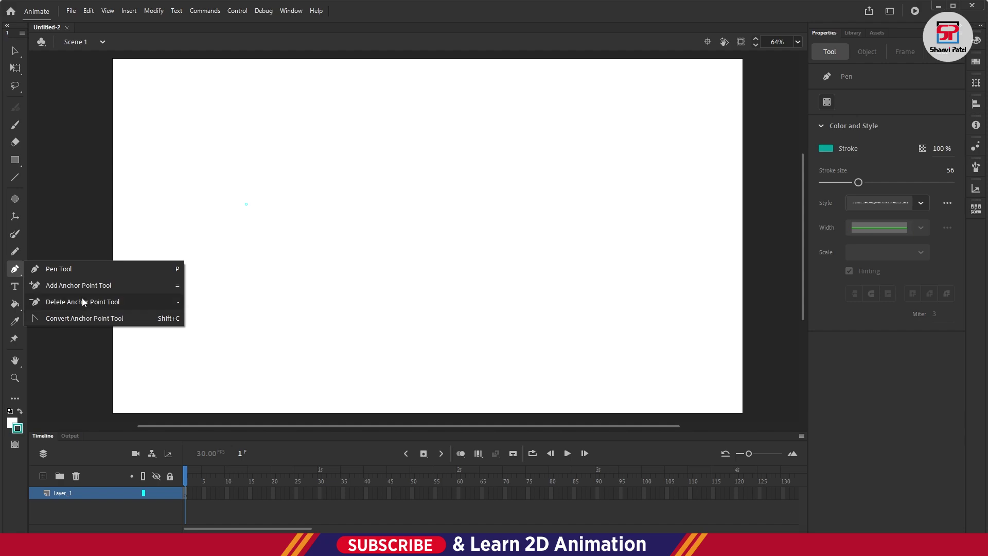
{"action": "left_click", "coordinate": [15, 51]}
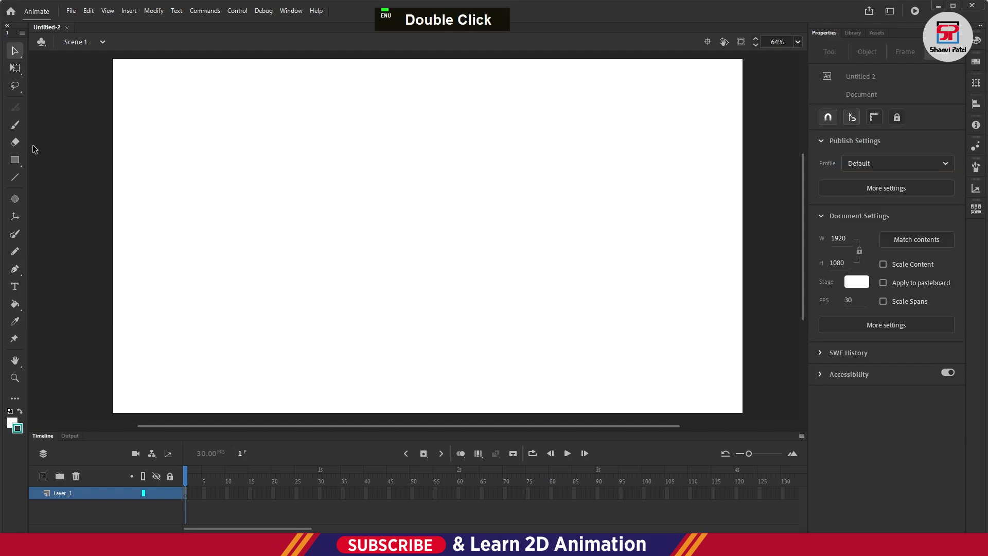
- Draw a white rectangle with a thick teal outline near the stage's centre, about 847 by 547 px
{"action": "left_click", "coordinate": [15, 160]}
{"action": "left_click", "coordinate": [15, 68]}
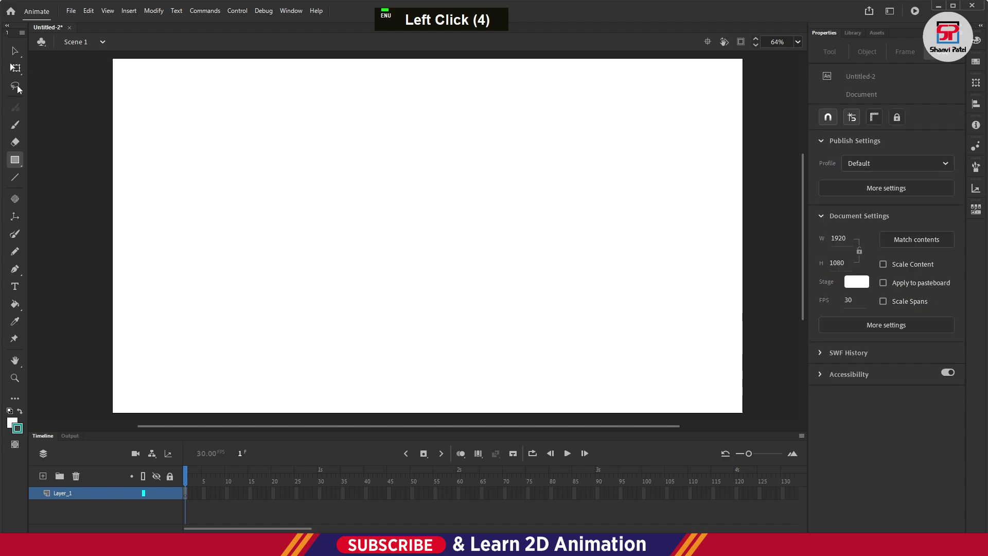
{"action": "left_click", "coordinate": [15, 159]}
{"action": "left_click_drag", "start_coordinate": [268, 136], "coordinate": [546, 315]}
- Select the rectangle's fill and outline together and change the fill colour to turquoise
{"action": "left_click", "coordinate": [15, 68]}
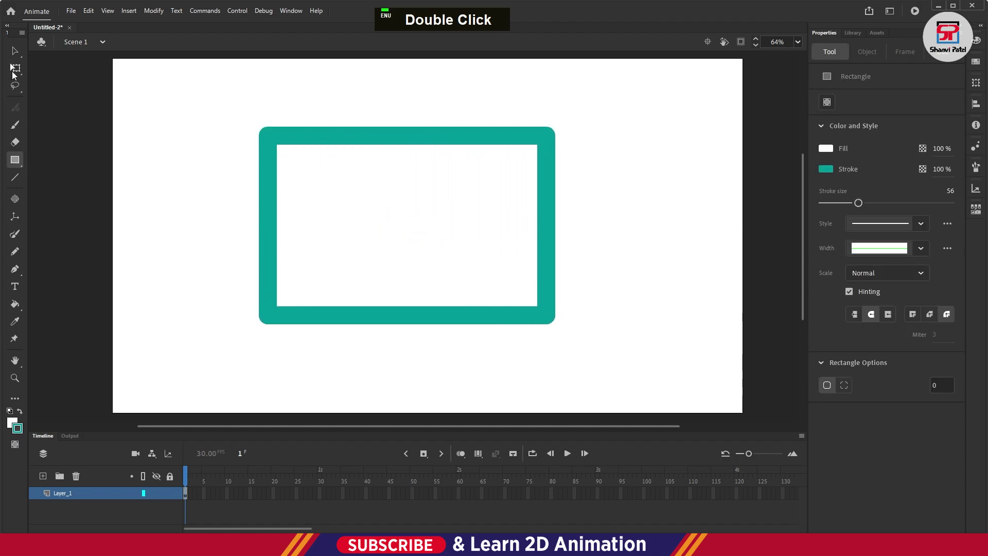
{"action": "double_click", "coordinate": [448, 137]}
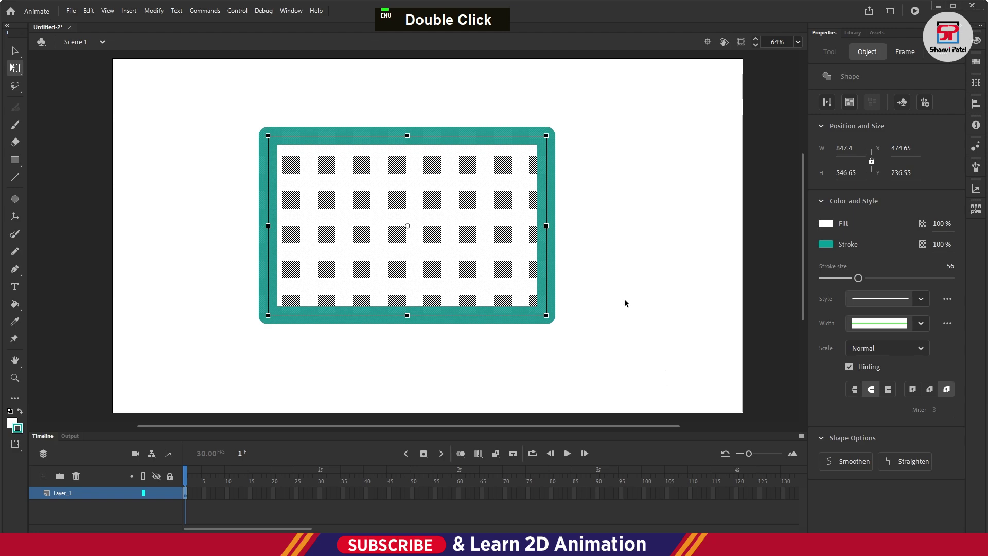
{"action": "left_click", "coordinate": [592, 273]}
{"action": "double_click", "coordinate": [441, 194]}
{"action": "double_click", "coordinate": [441, 194]}
{"action": "left_click", "coordinate": [826, 223]}
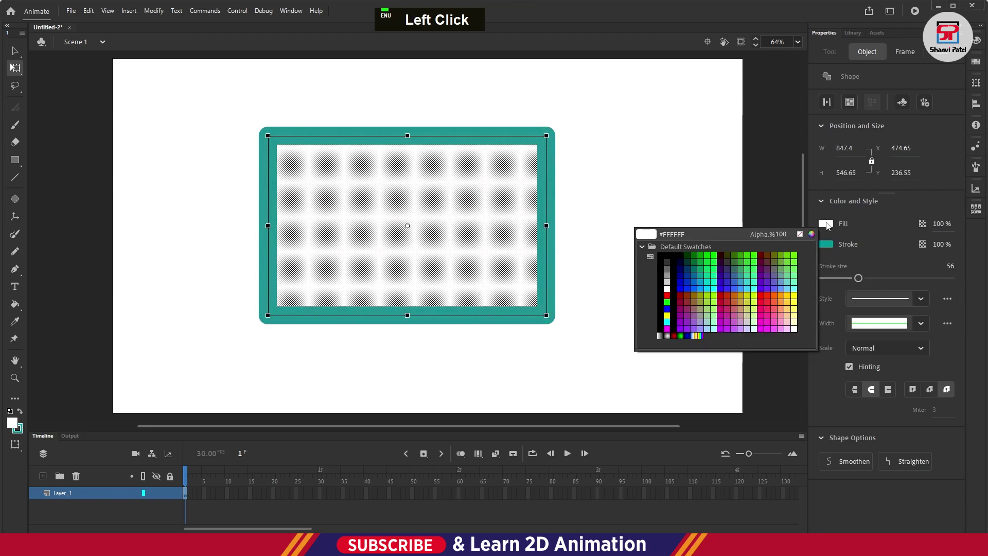
{"action": "left_click", "coordinate": [736, 288]}
{"action": "double_click", "coordinate": [604, 187]}
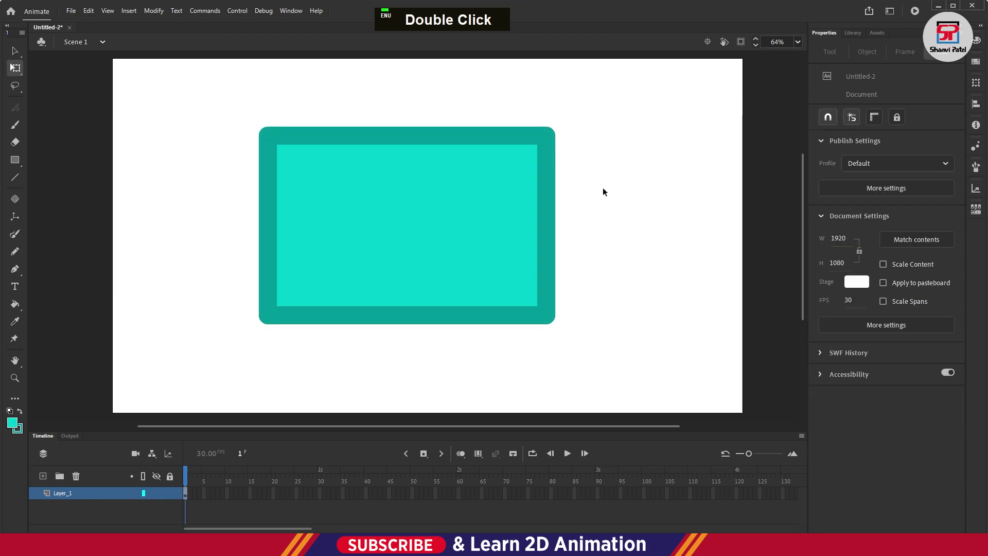
- Examine the rectangle's outline segments and corner anchor points with the Free Transform, Selection and Subselection tools
{"action": "double_click", "coordinate": [425, 184]}
{"action": "left_click", "coordinate": [148, 163]}
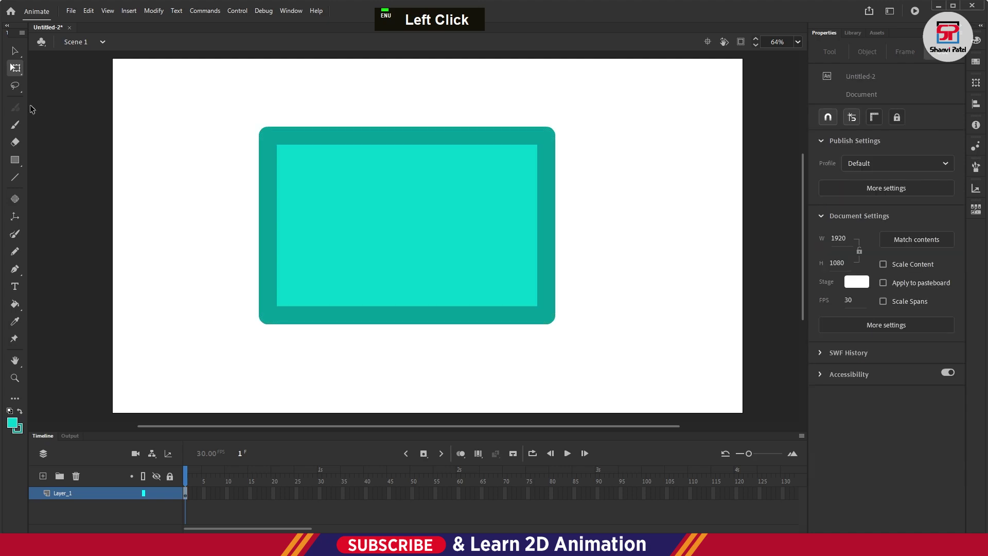
{"action": "double_click", "coordinate": [287, 142]}
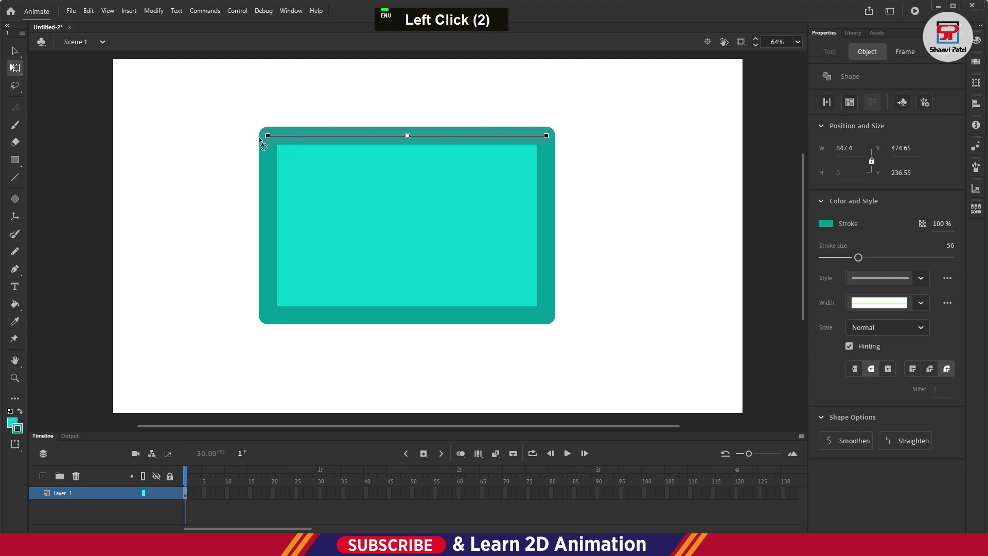
{"action": "double_click", "coordinate": [15, 53]}
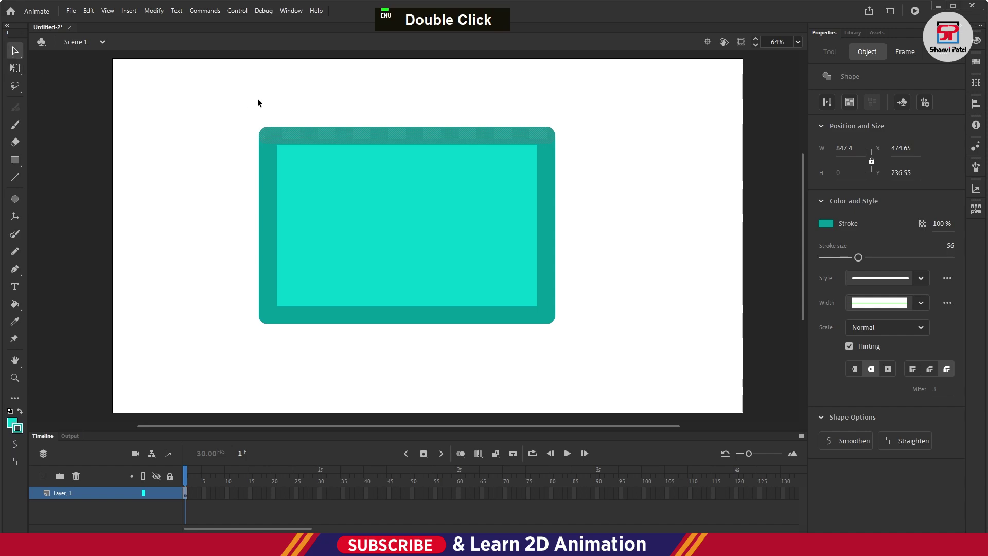
{"action": "double_click", "coordinate": [242, 121]}
{"action": "left_click_drag", "start_coordinate": [242, 121], "coordinate": [269, 145]}
{"action": "double_click", "coordinate": [231, 137]}
{"action": "double_click", "coordinate": [287, 142]}
{"action": "key", "text": "a"}
{"action": "left_click", "coordinate": [306, 141]}
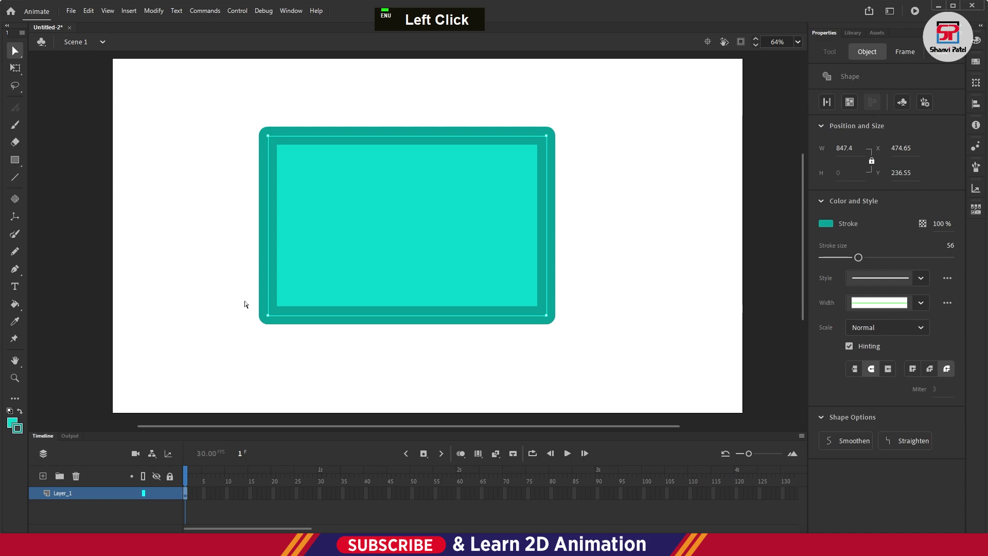
{"action": "left_click", "coordinate": [539, 142]}
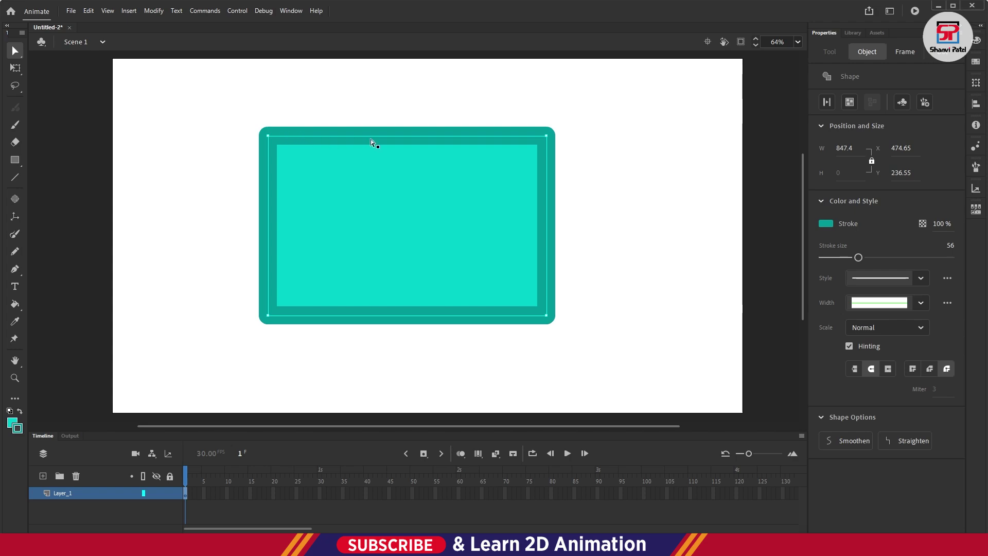
- Delete the whole rectangle, including its fill and outline, from the stage
{"action": "double_click", "coordinate": [16, 68]}
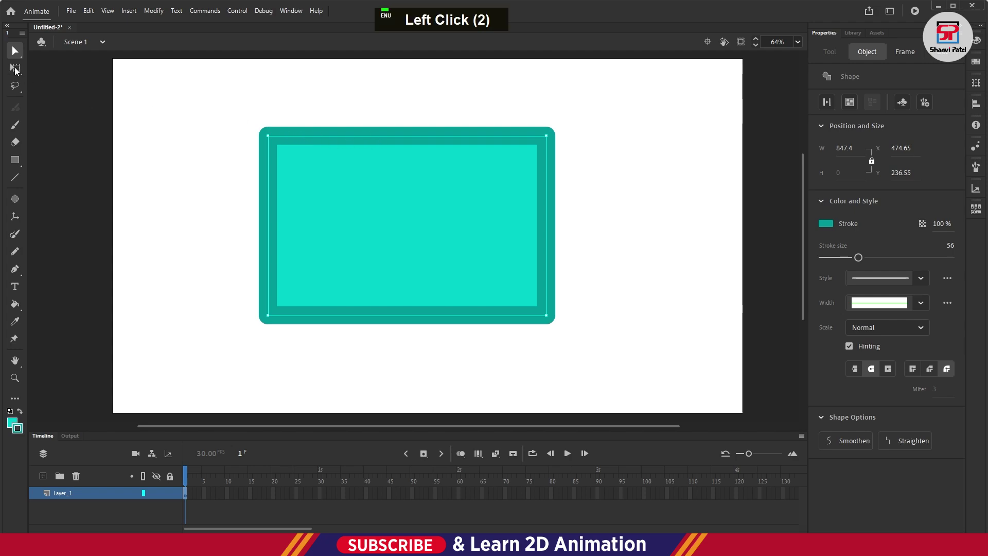
{"action": "left_click_drag", "start_coordinate": [192, 107], "coordinate": [641, 363]}
{"action": "key", "text": "Delete"}
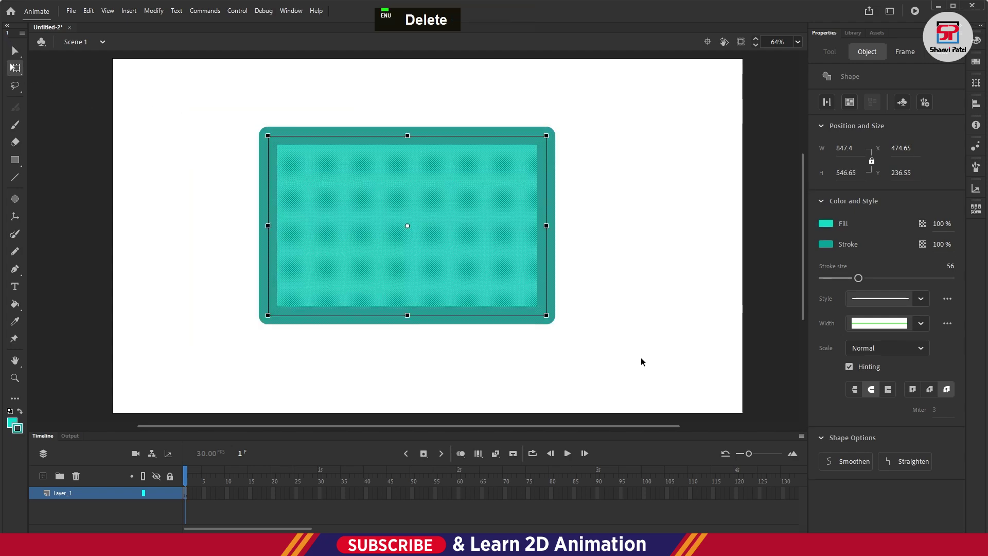
- Draw a closed six-point polygon of straight segments across the stage with the Pen tool
{"action": "key", "text": "p"}
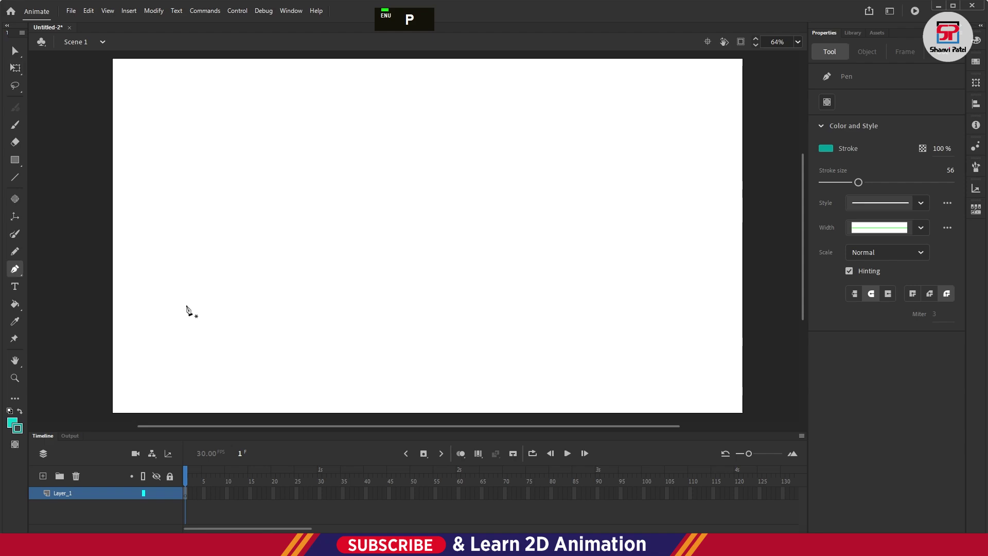
{"action": "left_click", "coordinate": [186, 304]}
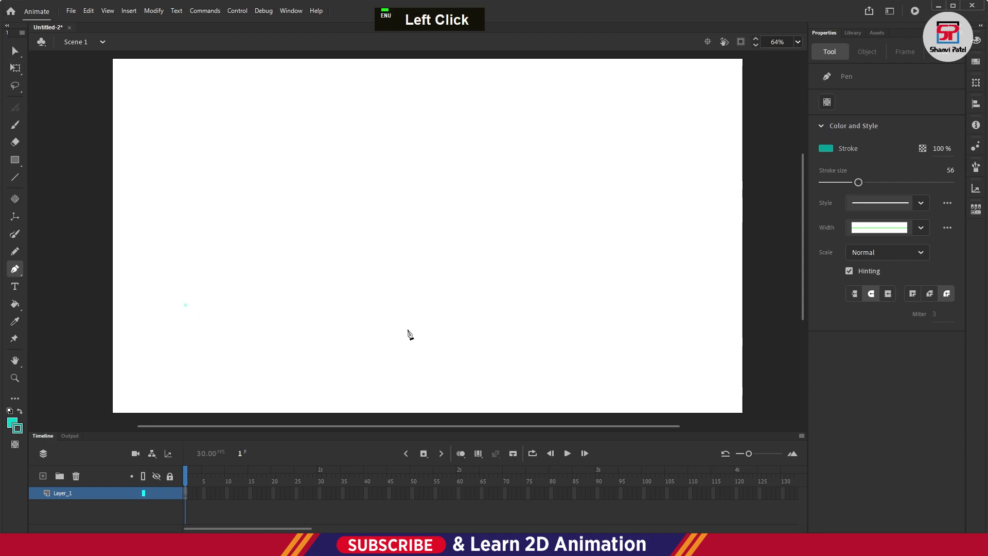
{"action": "left_click", "coordinate": [330, 364]}
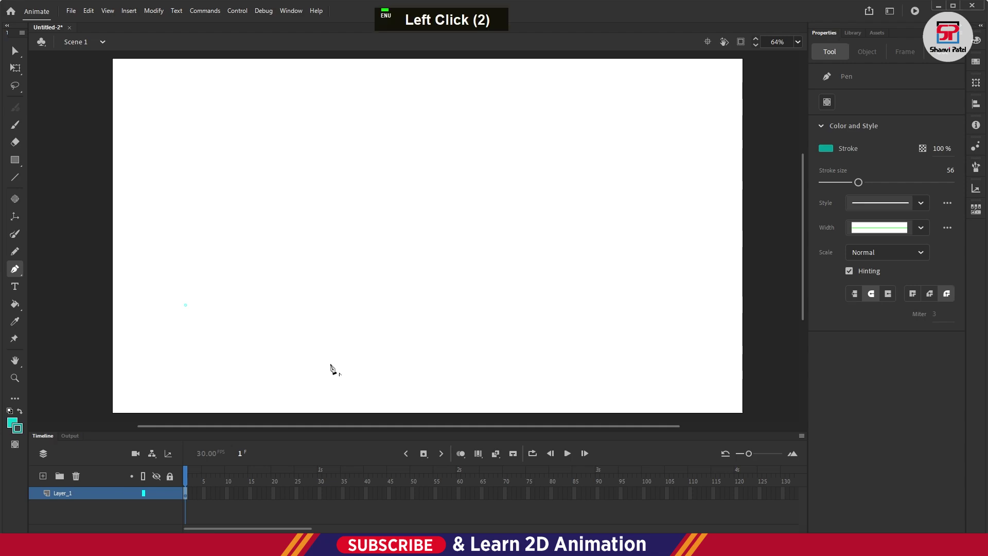
{"action": "left_click", "coordinate": [517, 316]}
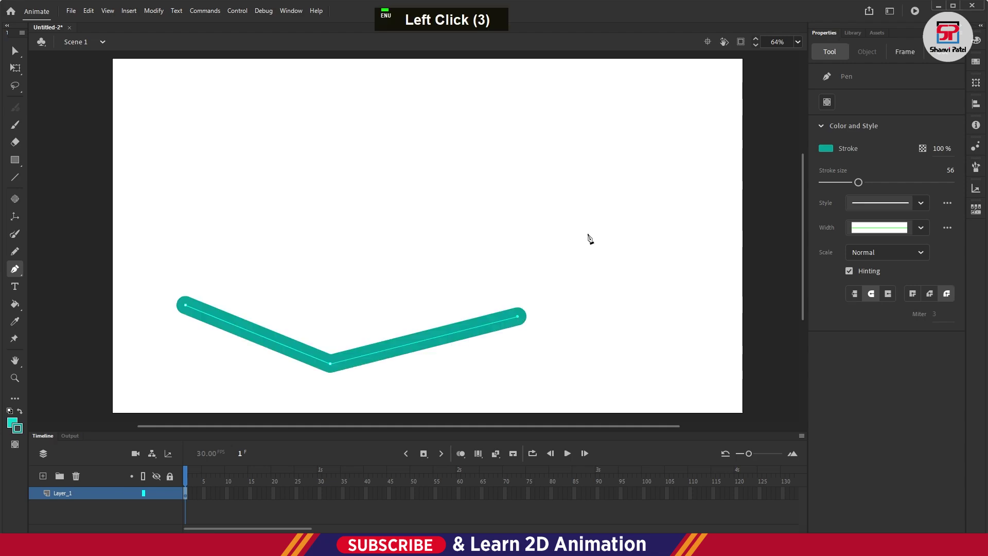
{"action": "left_click", "coordinate": [633, 166]}
{"action": "left_click", "coordinate": [396, 139]}
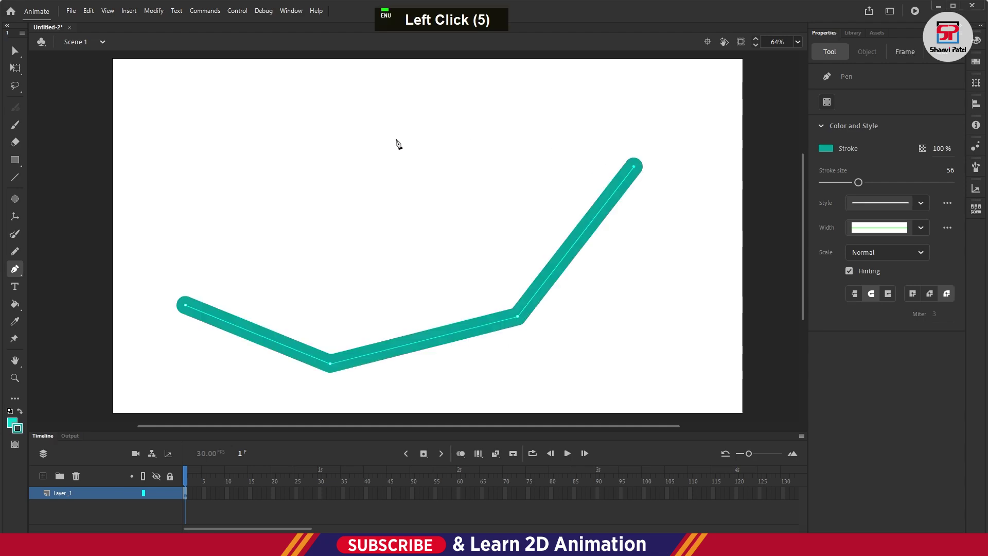
{"action": "left_click", "coordinate": [262, 208]}
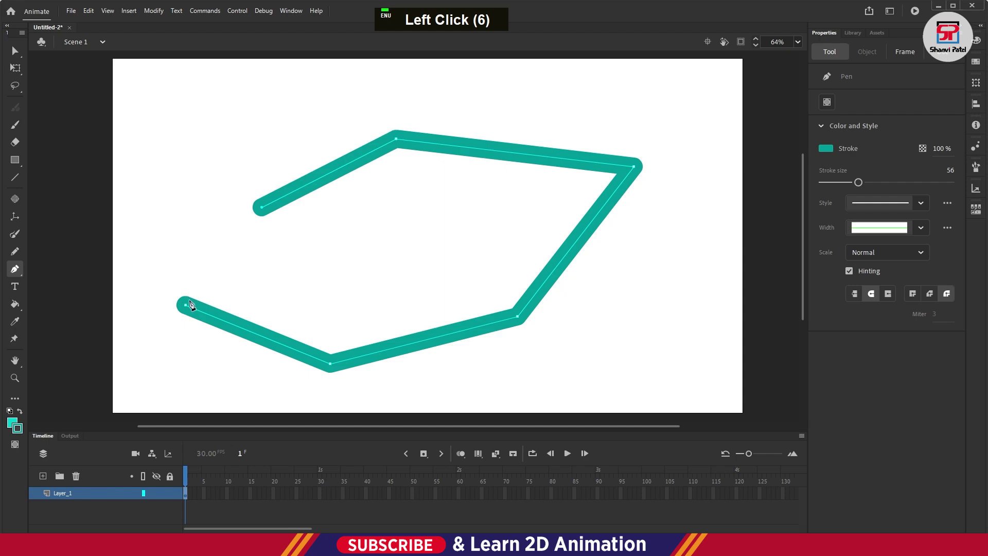
{"action": "left_click", "coordinate": [185, 307]}
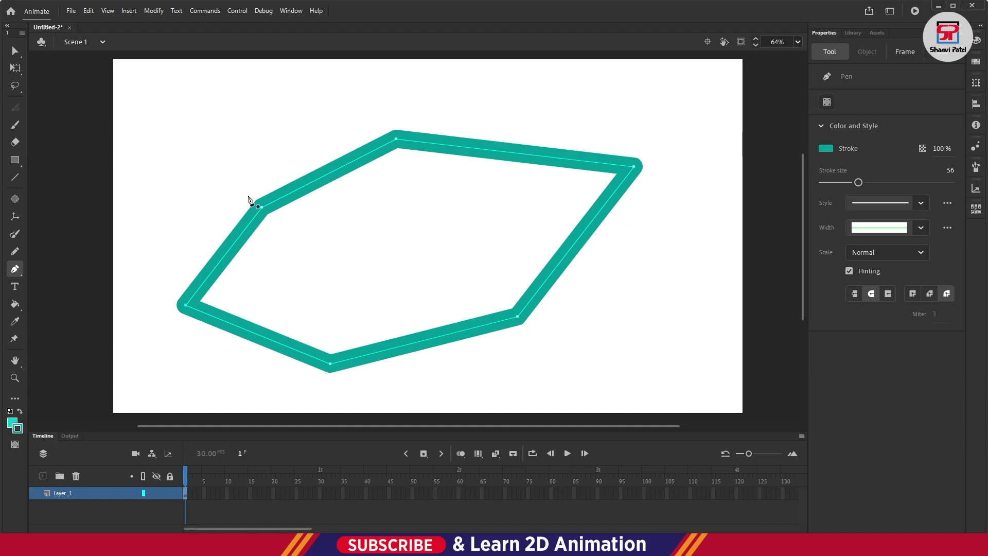
{"action": "left_click", "coordinate": [16, 270]}
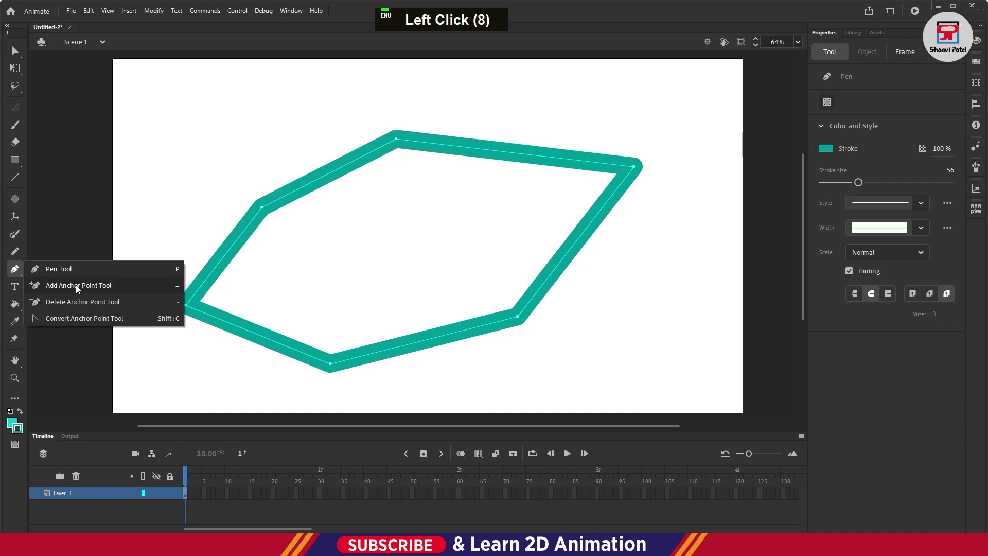
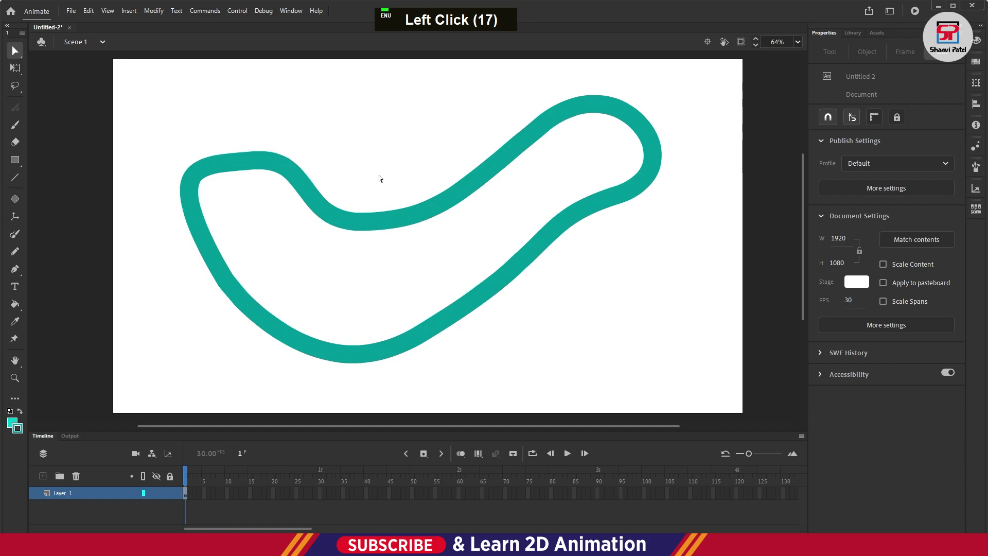
- Tighten the rounded upper-left bend of the curved outline by shortening the upper direction handle of its left anchor point
{"action": "left_click", "coordinate": [225, 166]}
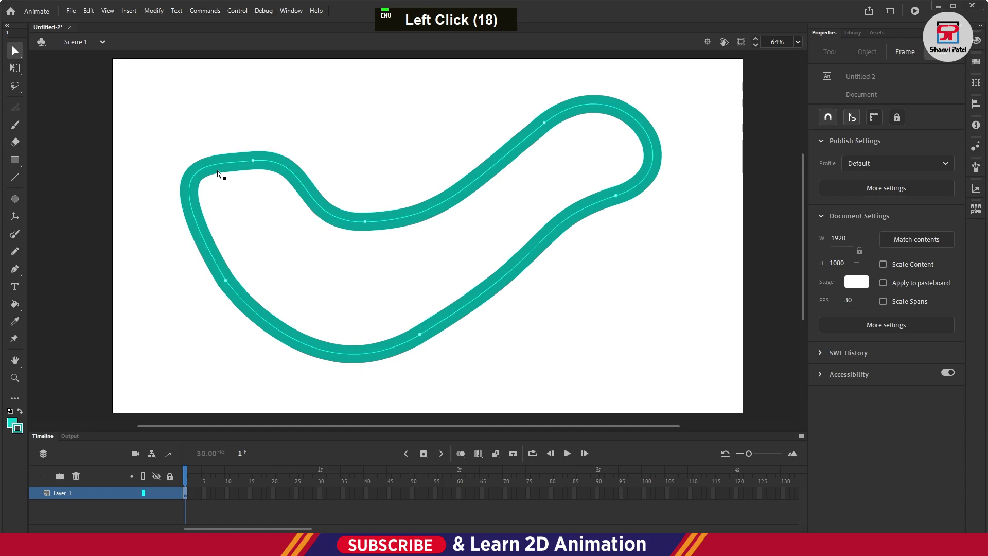
{"action": "left_click", "coordinate": [198, 187]}
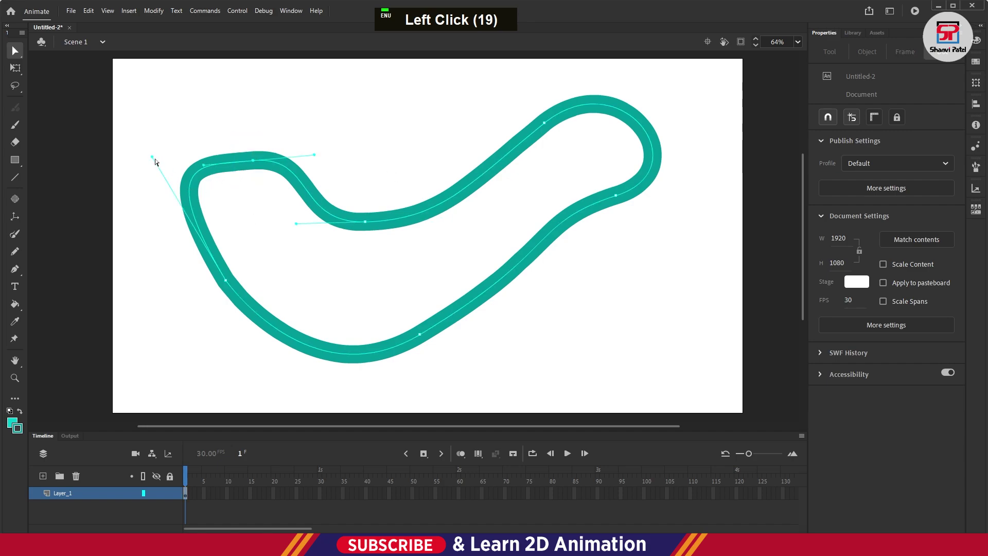
{"action": "left_click_drag", "start_coordinate": [153, 157], "coordinate": [173, 190]}
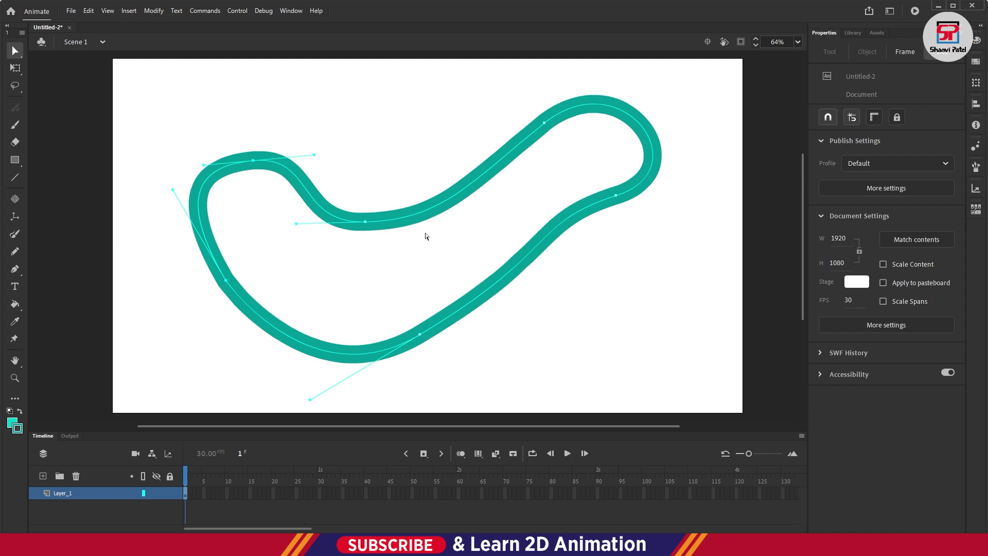
- Fill the inside of the closed teal outline with orange using the Paint Bucket tool
{"action": "left_click", "coordinate": [15, 304]}
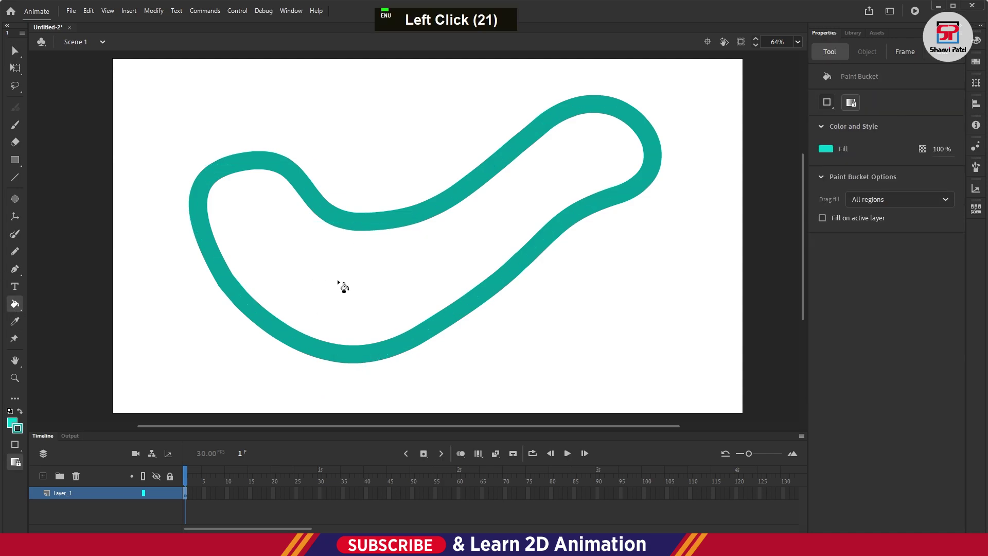
{"action": "left_click", "coordinate": [826, 149]}
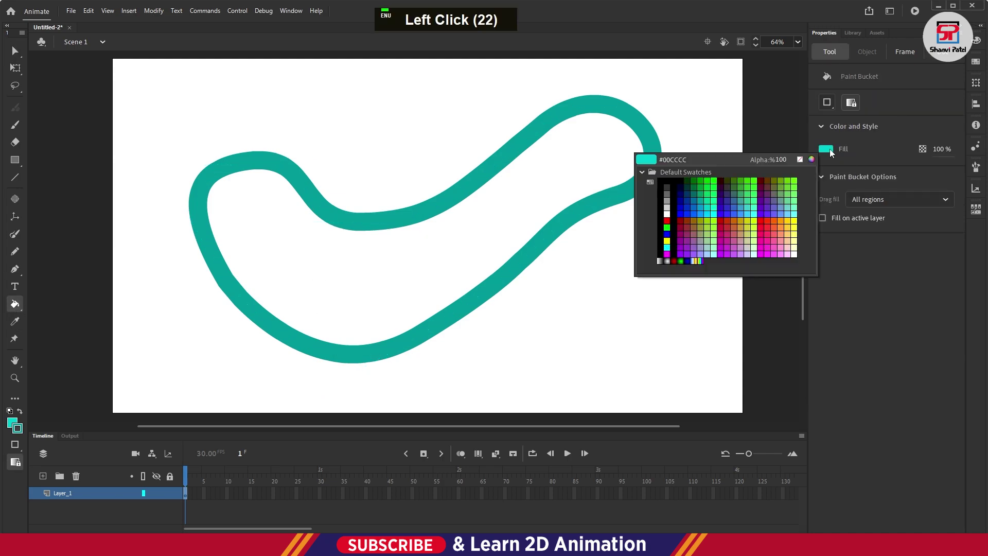
{"action": "left_click", "coordinate": [786, 220]}
{"action": "left_click", "coordinate": [462, 240]}
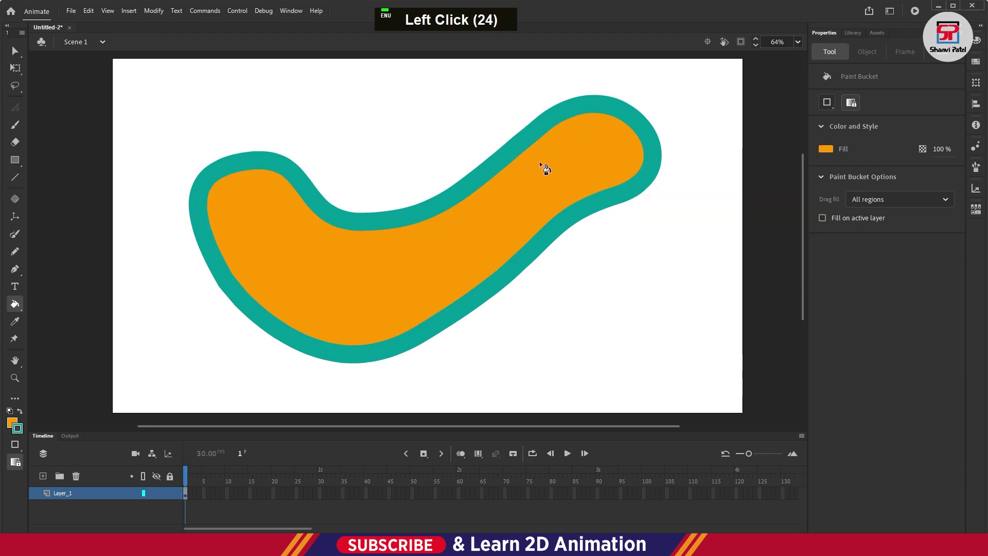
{"action": "left_click", "coordinate": [15, 69]}
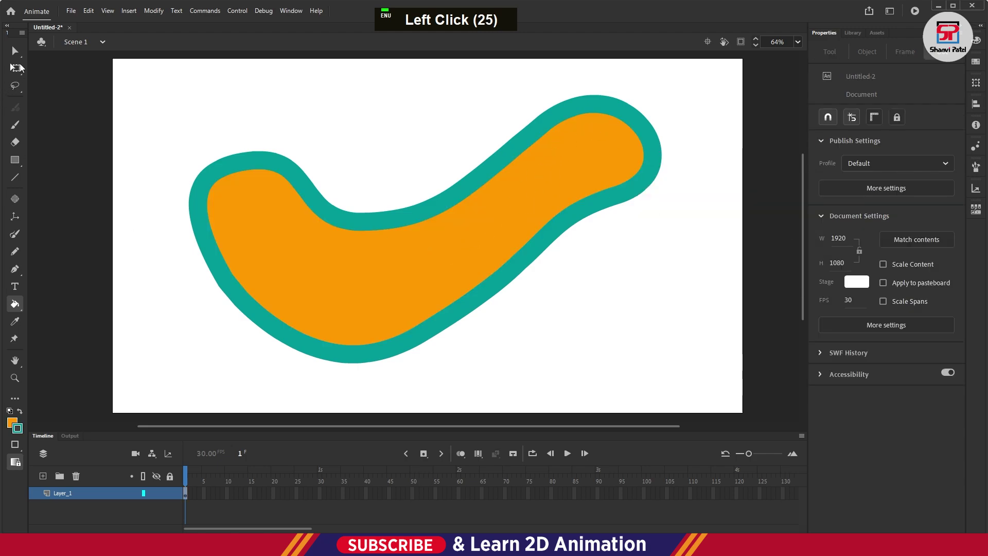
{"action": "double_click", "coordinate": [309, 256]}
{"action": "left_click", "coordinate": [370, 171]}
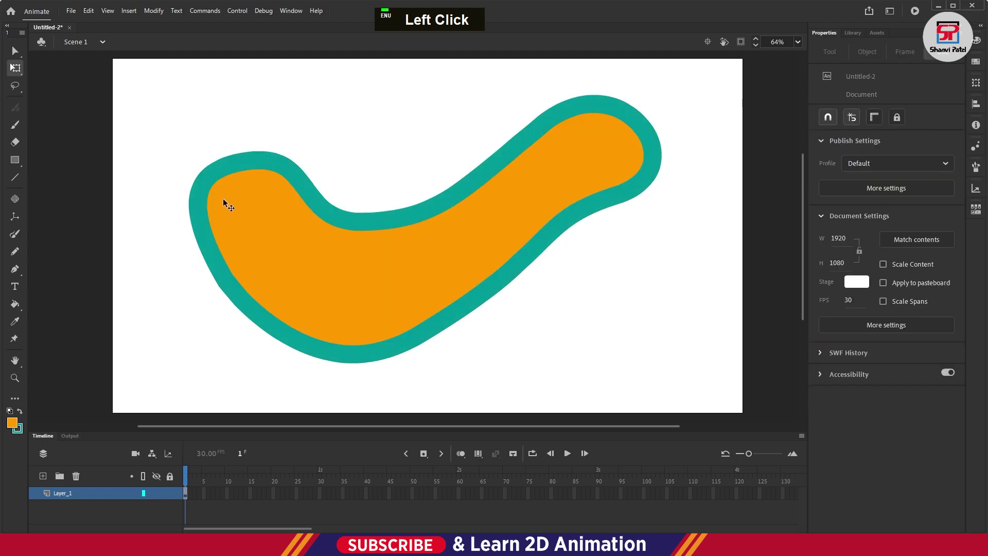
- Try adding an anchor point on the slope beside the outline's upper-left bend with the Pen tool, and undo it
{"action": "key", "text": "p"}
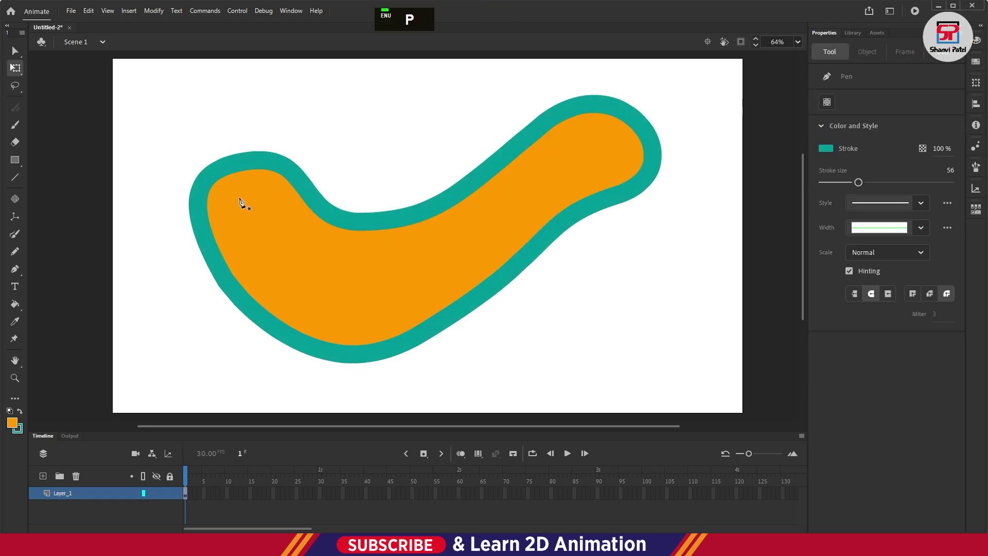
{"action": "left_click", "coordinate": [306, 190]}
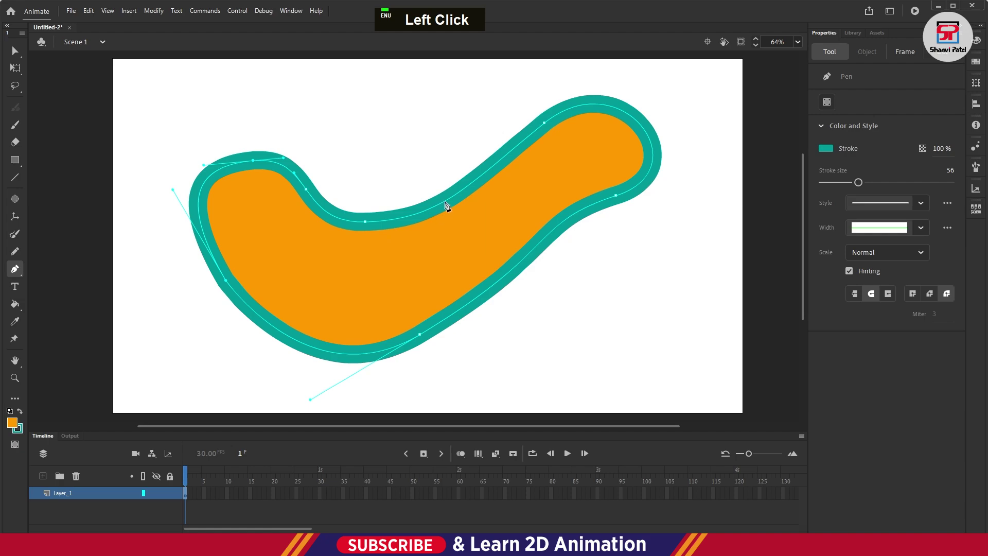
{"action": "key", "text": "ctrl+z"}
{"action": "key", "text": "ctrl+z"}
{"action": "key", "text": "ctrl+z"}
{"action": "key", "text": "ctrl+z"}
{"action": "key", "text": "ctrl+z"}
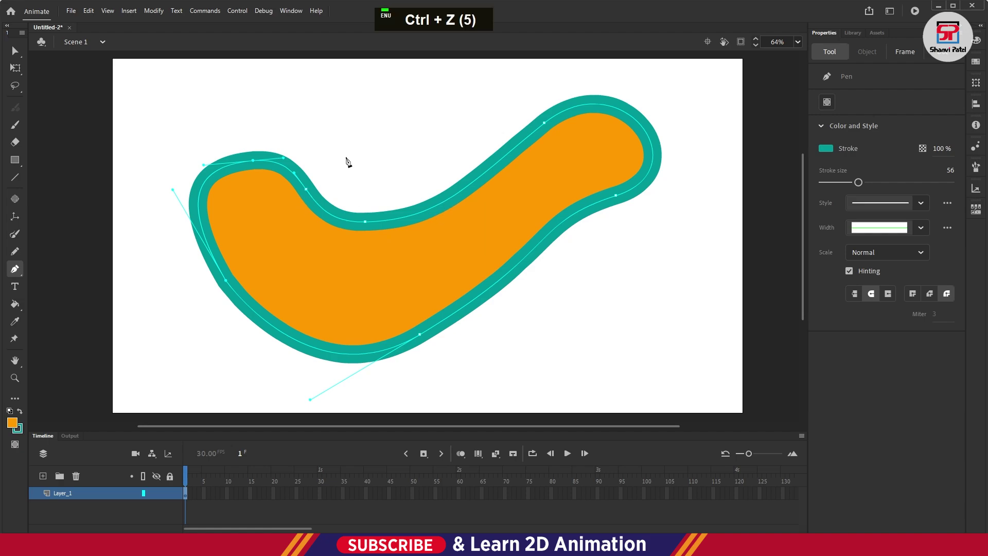
{"action": "key", "text": "ctrl+z"}
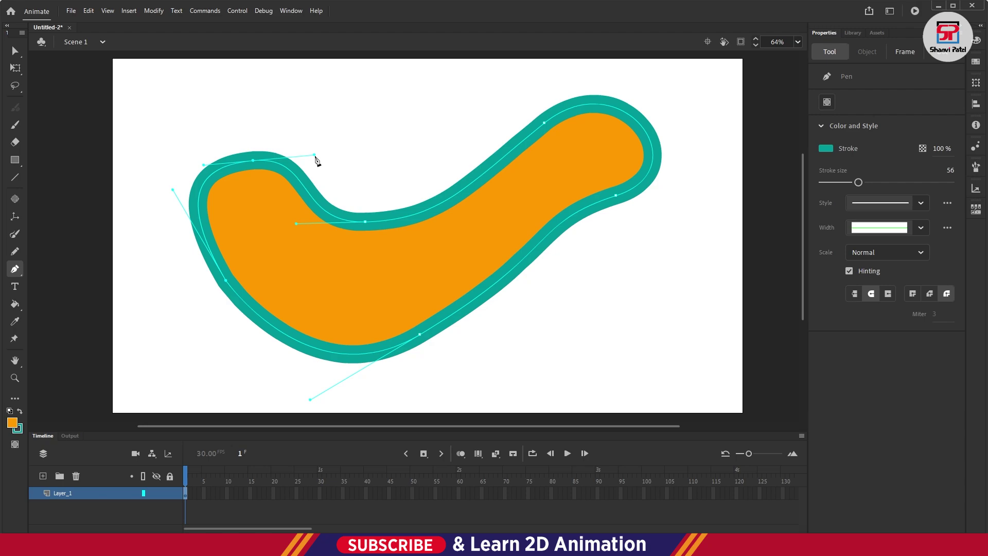
- Reshape the upper-left bend by tilting both linked direction handles of its anchor point with the Subselection tool
{"action": "key", "text": "a"}
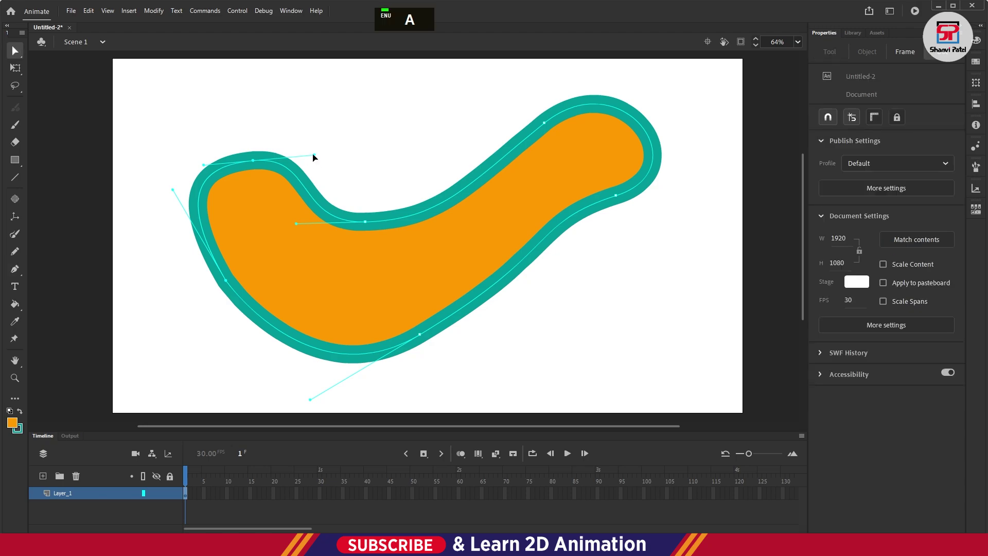
{"action": "mouse_move", "coordinate": [314, 156]}
{"action": "left_mouse_down"}
{"action": "mouse_move", "coordinate": [304, 189]}
{"action": "mouse_move", "coordinate": [308, 138]}
{"action": "left_mouse_up"}
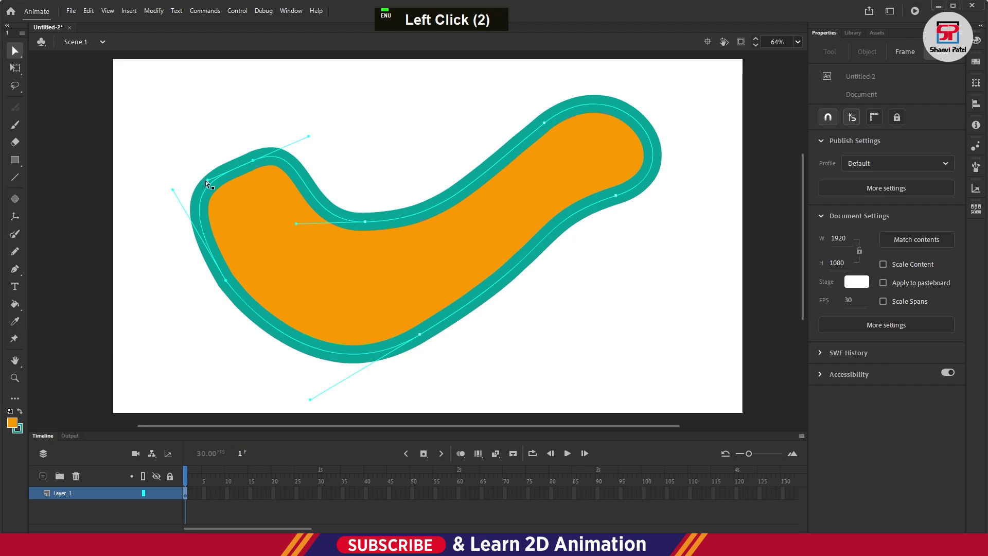
{"action": "left_click_drag", "start_coordinate": [206, 180], "coordinate": [193, 148]}
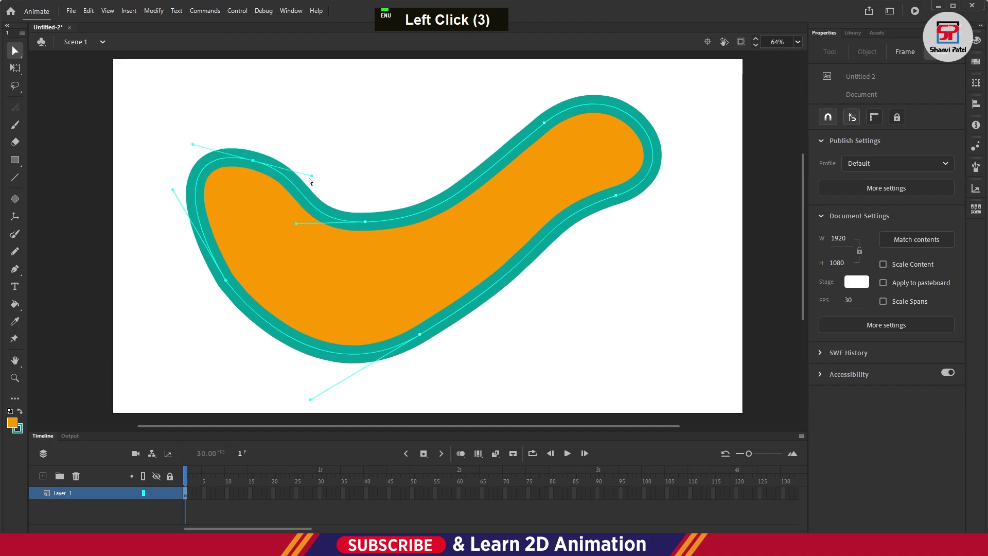
{"action": "left_click_drag", "start_coordinate": [311, 178], "coordinate": [326, 156]}
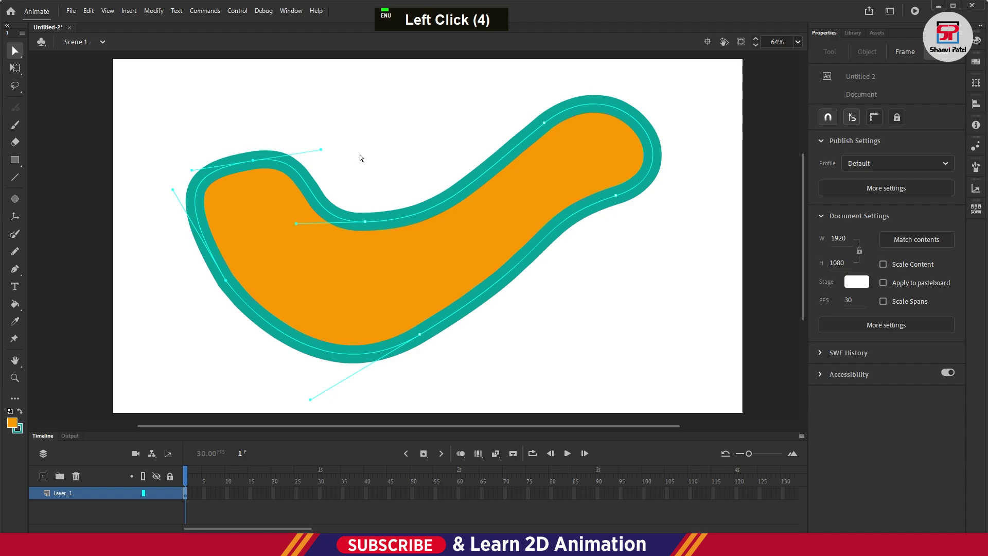
- Turn the upper-left anchor point into a sharp corner by swinging its inner handle down independently, and raise its outer handle slightly
{"action": "left_click", "coordinate": [313, 182], "text": "alt"}
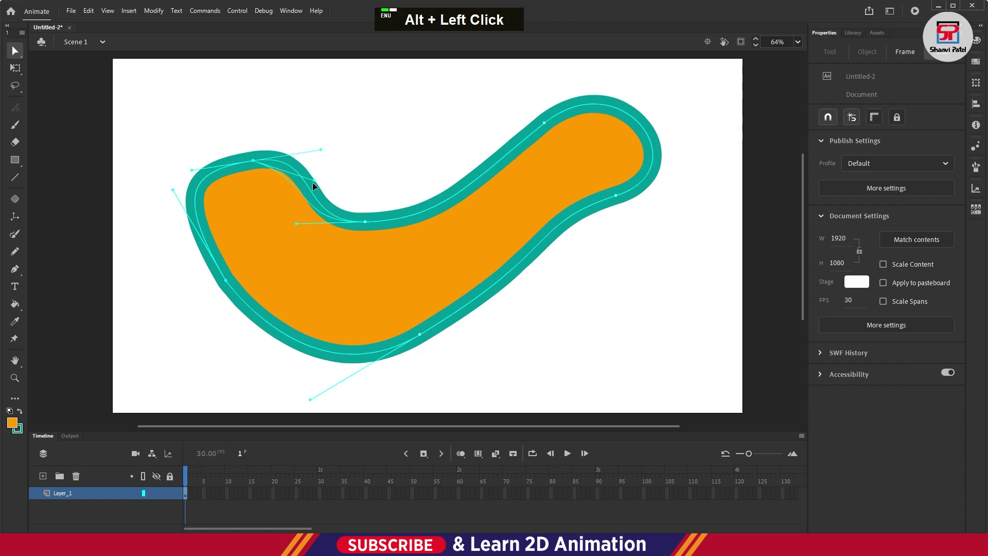
{"action": "left_click_drag", "start_coordinate": [313, 182], "coordinate": [283, 211]}
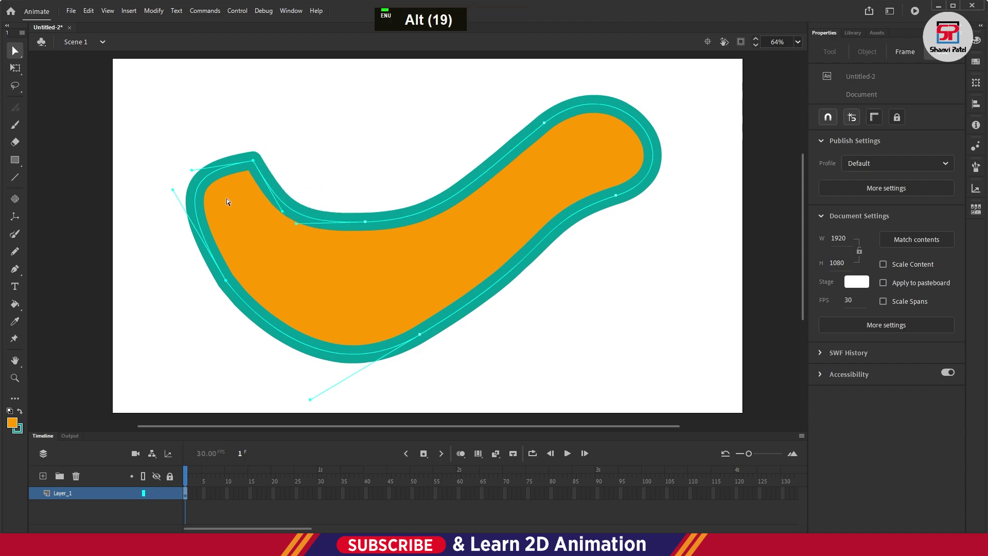
{"action": "mouse_move", "coordinate": [195, 172]}
{"action": "left_mouse_down"}
{"action": "mouse_move", "coordinate": [212, 126]}
{"action": "mouse_move", "coordinate": [194, 165]}
{"action": "mouse_move", "coordinate": [194, 156]}
{"action": "left_mouse_up"}
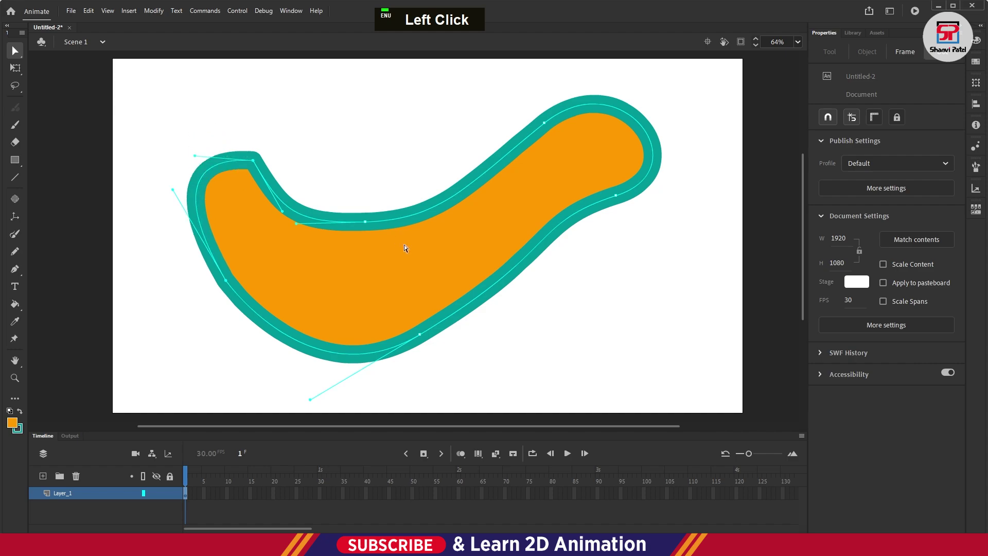
- Reshape the dip in the upper edge by moving the middle anchor point's two handles independently, raising the left one and lowering the right one
{"action": "mouse_move", "coordinate": [295, 225]}
{"action": "left_mouse_down"}
{"action": "mouse_move", "coordinate": [337, 273]}
{"action": "mouse_move", "coordinate": [299, 207]}
{"action": "mouse_move", "coordinate": [325, 181]}
{"action": "mouse_move", "coordinate": [305, 250]}
{"action": "left_mouse_up"}
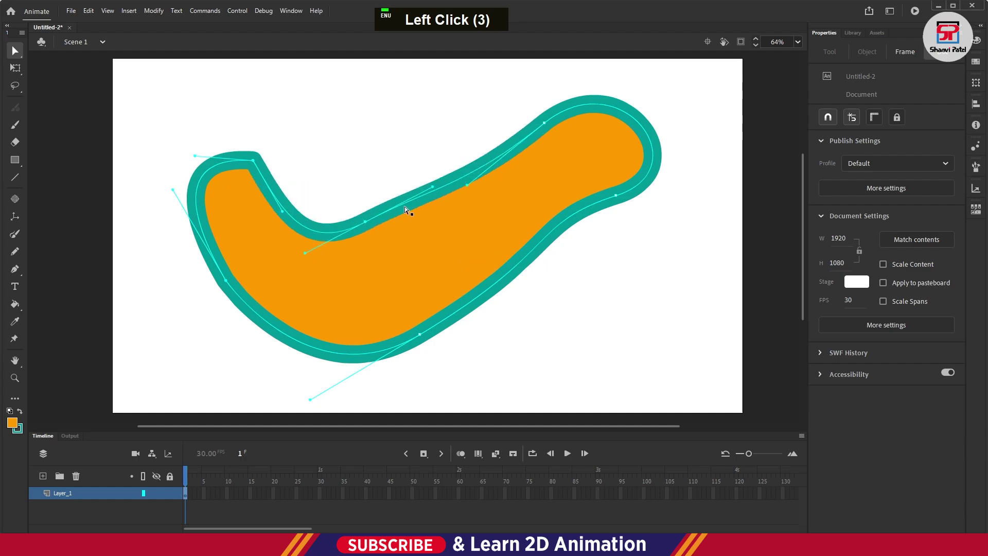
{"action": "key", "text": "alt"}
{"action": "left_click_drag", "start_coordinate": [431, 189], "coordinate": [423, 255]}
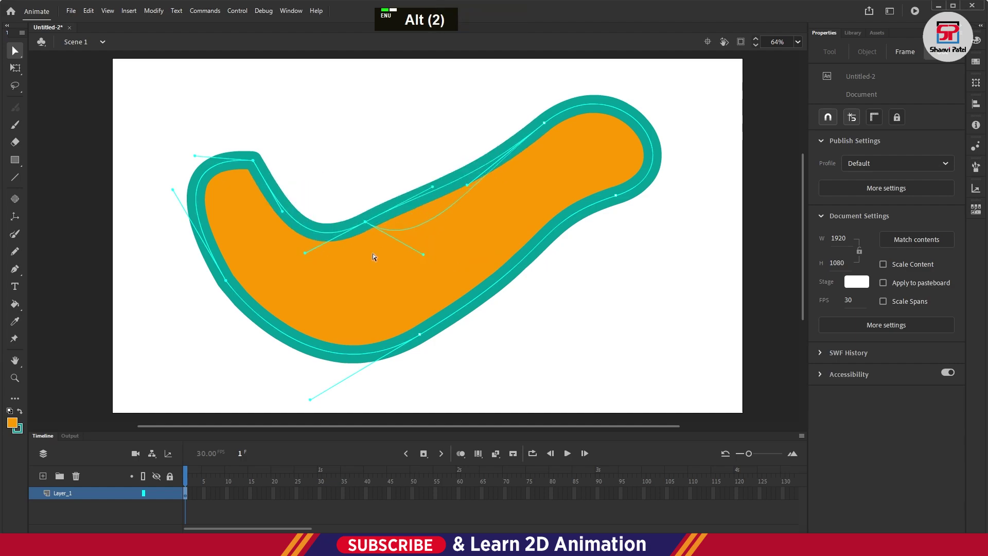
{"action": "left_click_drag", "start_coordinate": [304, 253], "coordinate": [335, 155]}
{"action": "key", "text": "alt"}
{"action": "key", "text": "alt"}
{"action": "key", "text": "alt"}
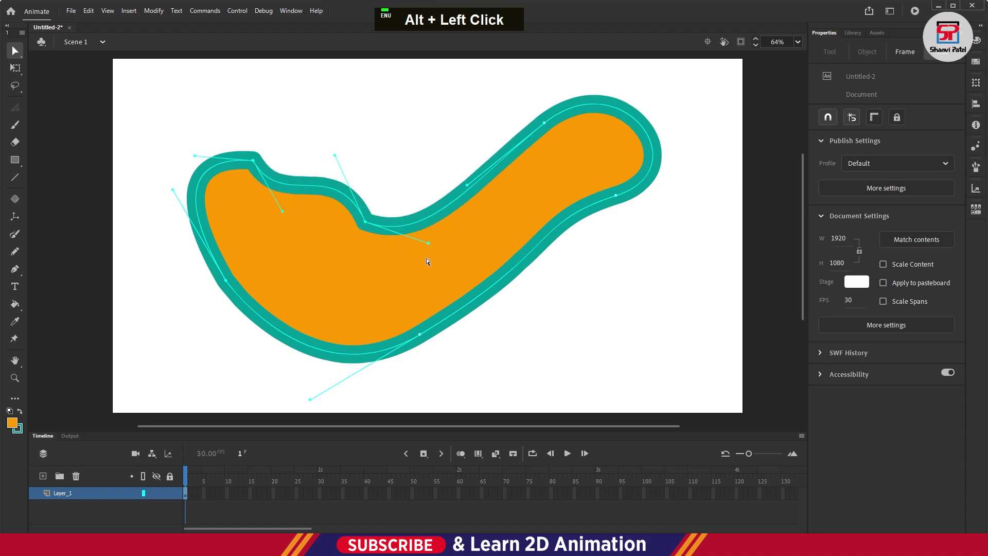
{"action": "left_click_drag", "start_coordinate": [429, 242], "coordinate": [411, 284]}
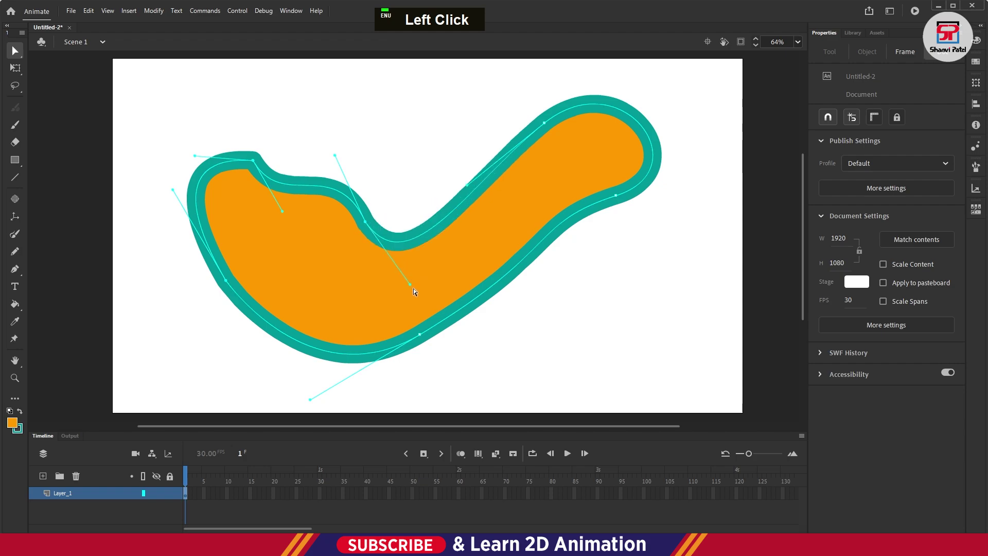
- Reshape the outline's right end and lower-right edge with sharp corners by independently moving handles of the upper-right, right and bottom anchor points
{"action": "left_click", "coordinate": [545, 123]}
{"action": "scroll", "coordinate": [523, 170], "scroll_direction": "up", "scroll_amount": 4}
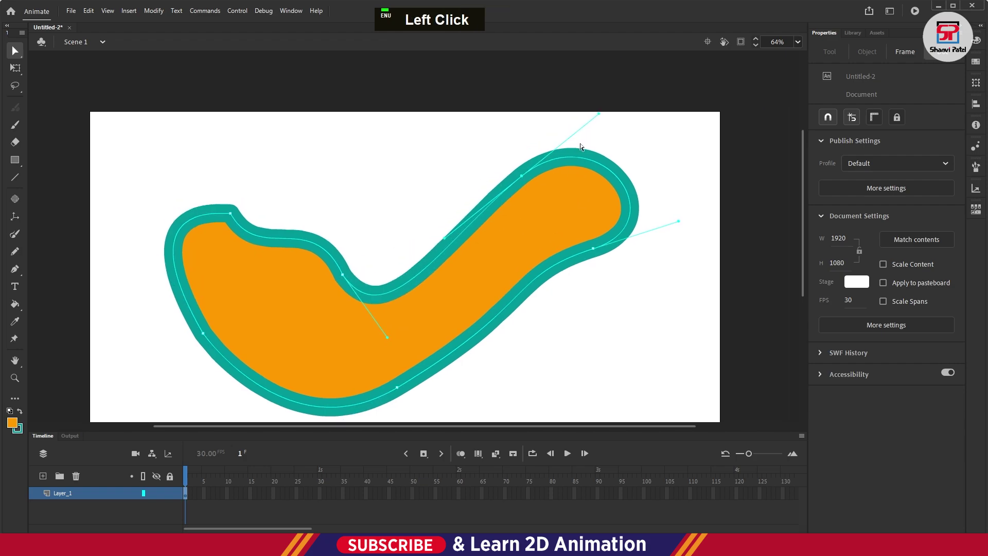
{"action": "left_click_drag", "start_coordinate": [600, 117], "coordinate": [582, 182]}
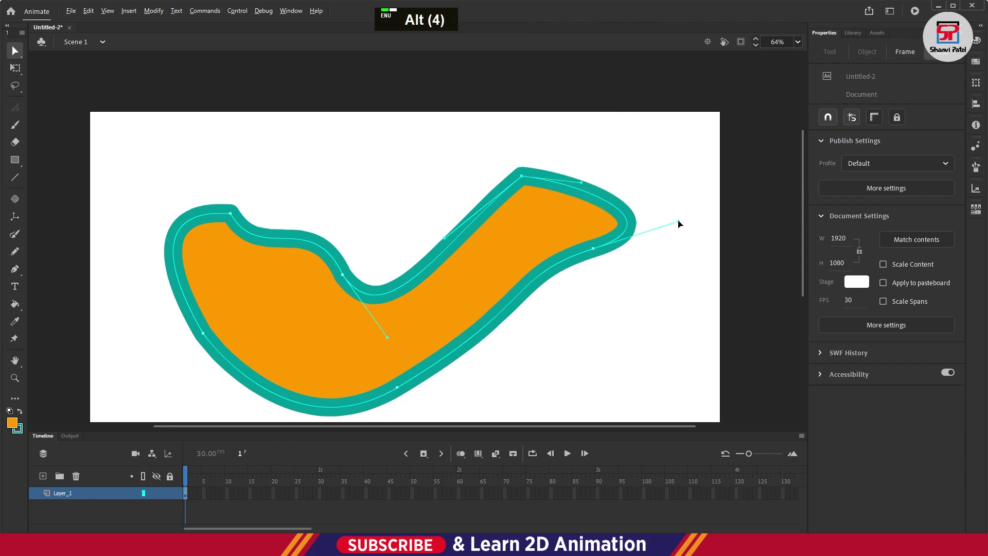
{"action": "left_click_drag", "start_coordinate": [678, 221], "coordinate": [648, 173]}
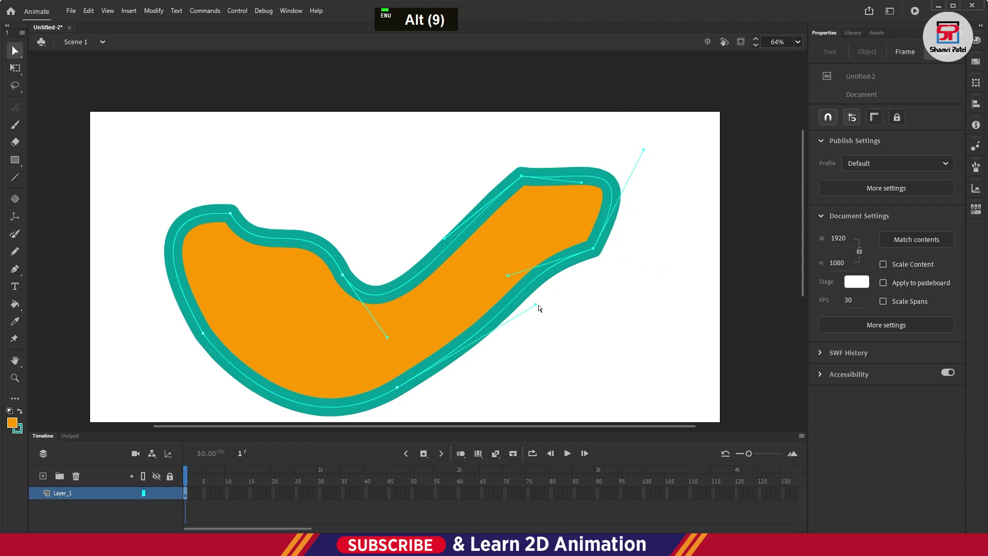
{"action": "left_click_drag", "start_coordinate": [535, 305], "coordinate": [585, 391]}
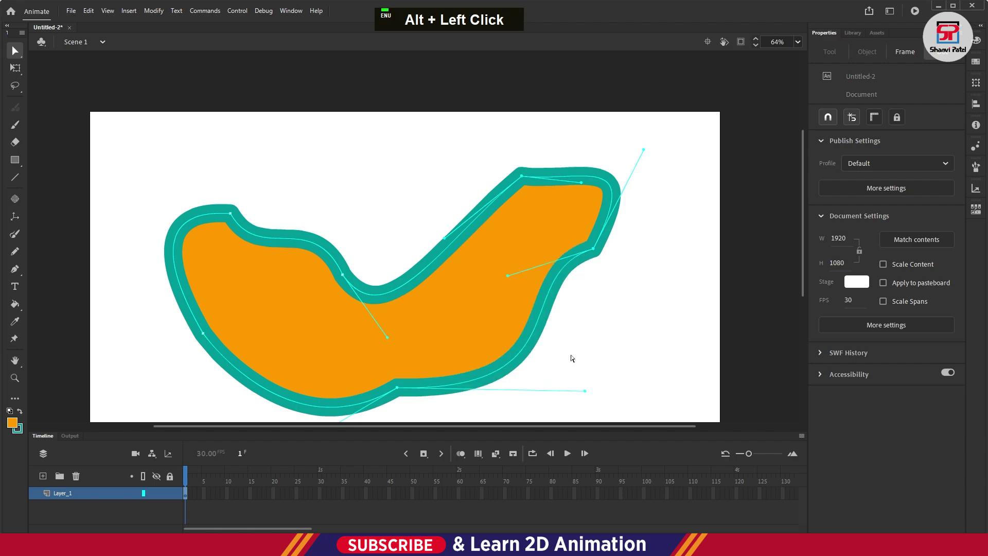
{"action": "left_click_drag", "start_coordinate": [509, 276], "coordinate": [502, 213]}
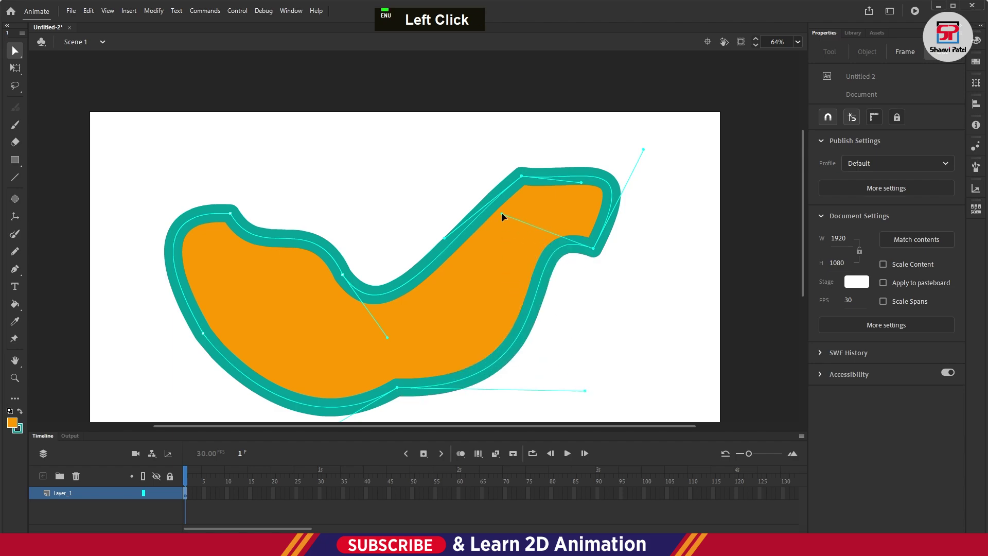
- Bulge the outline's left side and sharpen its lower-left corner by pulling the left anchor point's upper handle outward independently
{"action": "left_click_drag", "start_coordinate": [384, 321], "coordinate": [394, 284]}
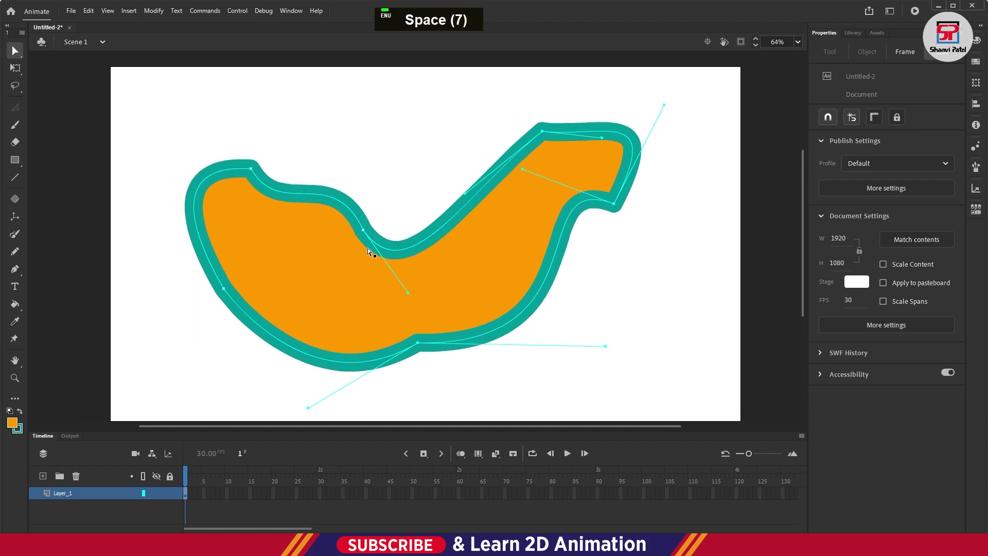
{"action": "left_click", "coordinate": [224, 290]}
{"action": "left_click_drag", "start_coordinate": [176, 214], "coordinate": [171, 200]}
{"action": "left_click_drag", "start_coordinate": [199, 310], "coordinate": [142, 296]}
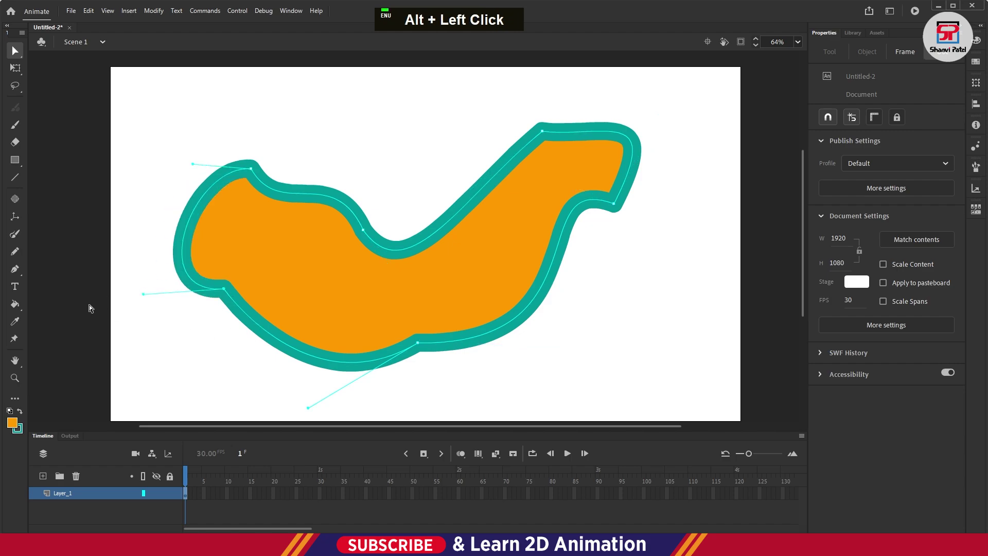
- Add an anchor point with the Pen tool on the upper edge between the upper-left corner and the middle anchor point
{"action": "left_click", "coordinate": [15, 271]}
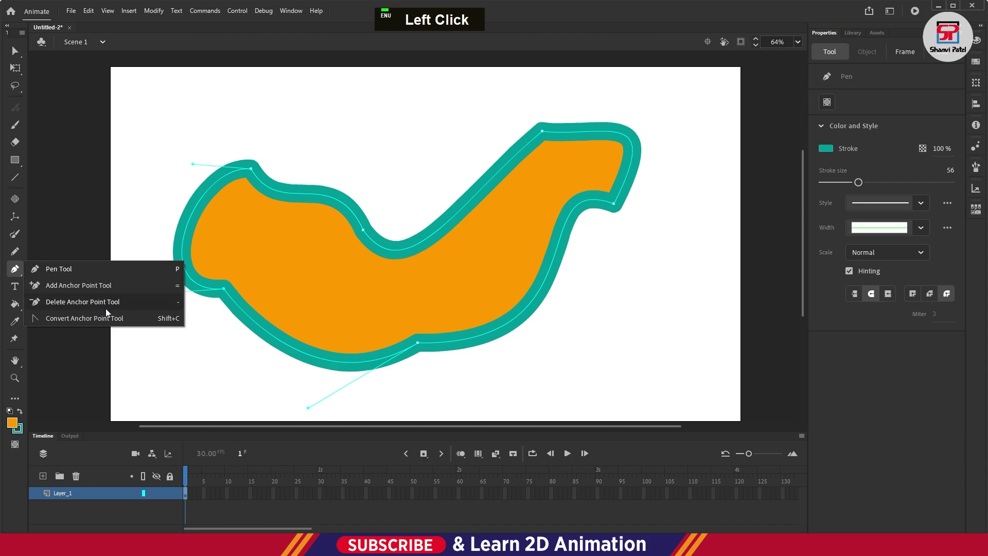
{"action": "left_click", "coordinate": [150, 301]}
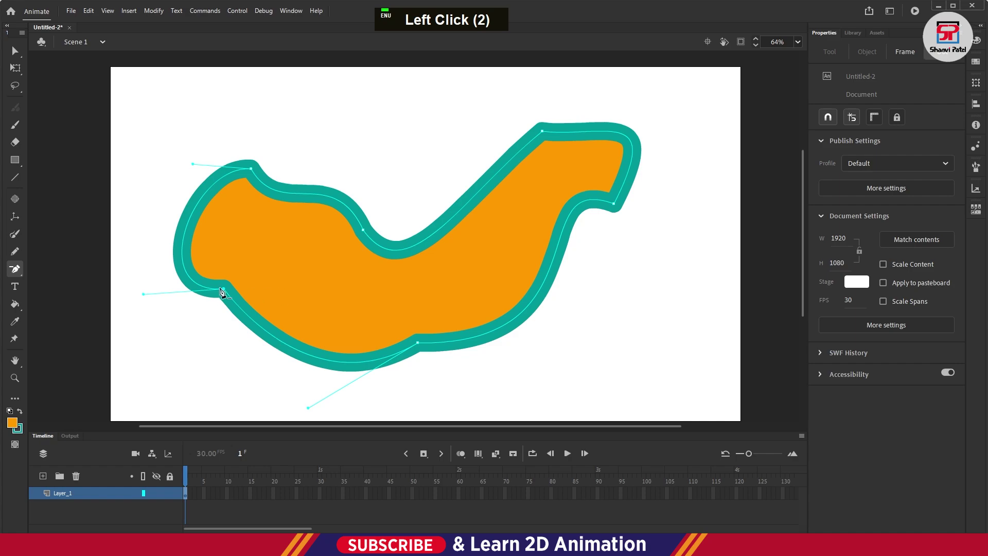
{"action": "key", "text": "p"}
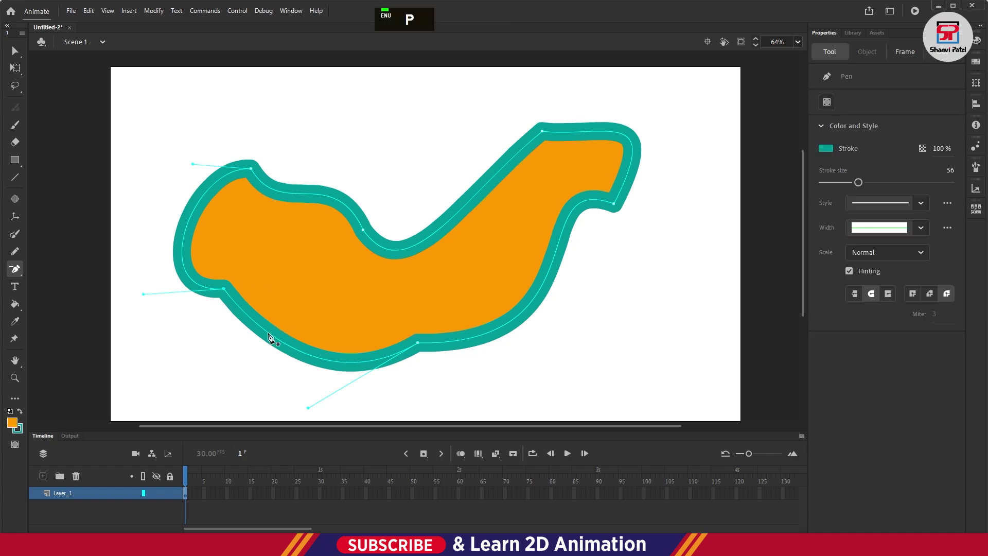
{"action": "left_click", "coordinate": [304, 195]}
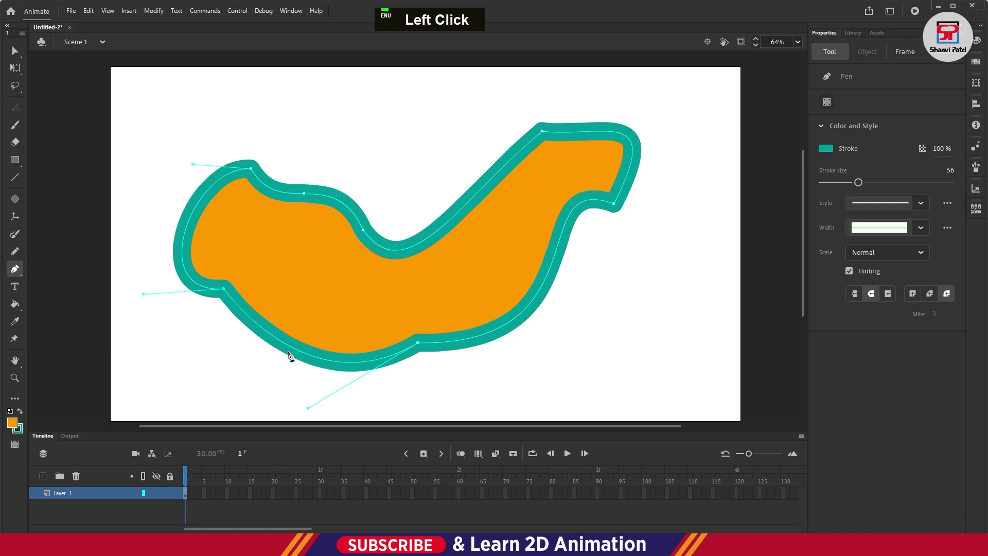
- Try converting the added upper-edge anchor point to a corner point, and undo the conversion
{"action": "left_click", "coordinate": [304, 194], "text": "alt"}
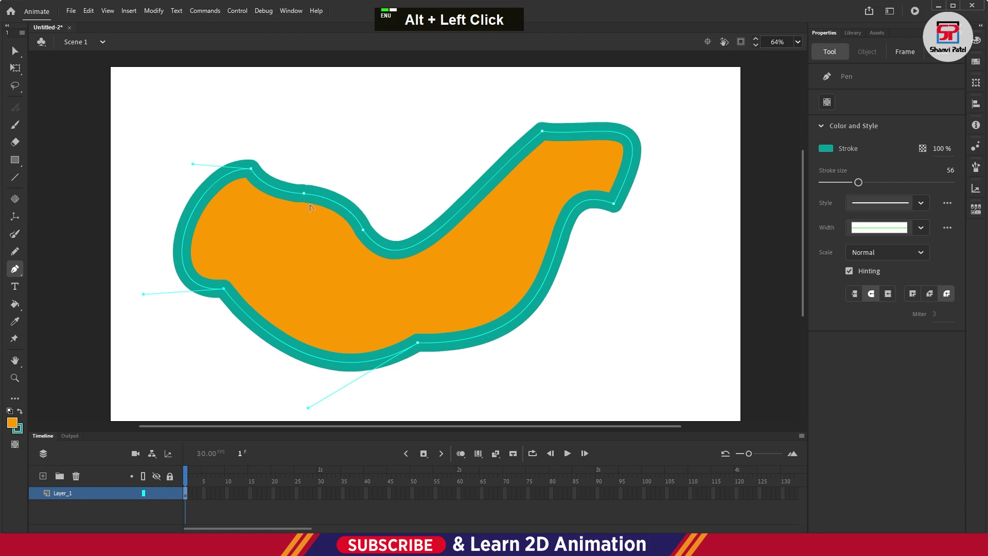
{"action": "key", "text": "ctrl+z"}
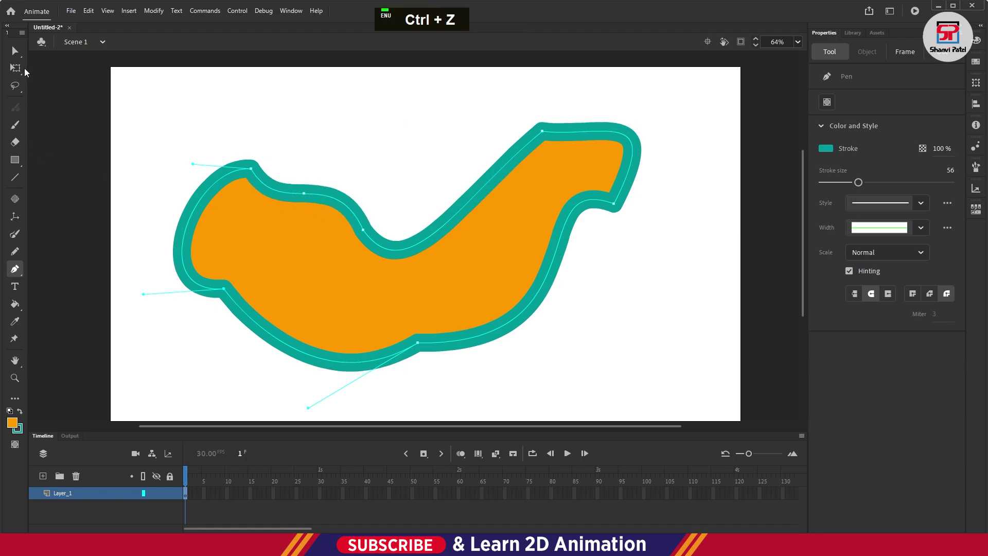
- Raise the added upper-edge anchor point with the Subselection tool and bulge the curve between it and the middle anchor point
{"action": "key", "text": "a"}
{"action": "left_click", "coordinate": [302, 194]}
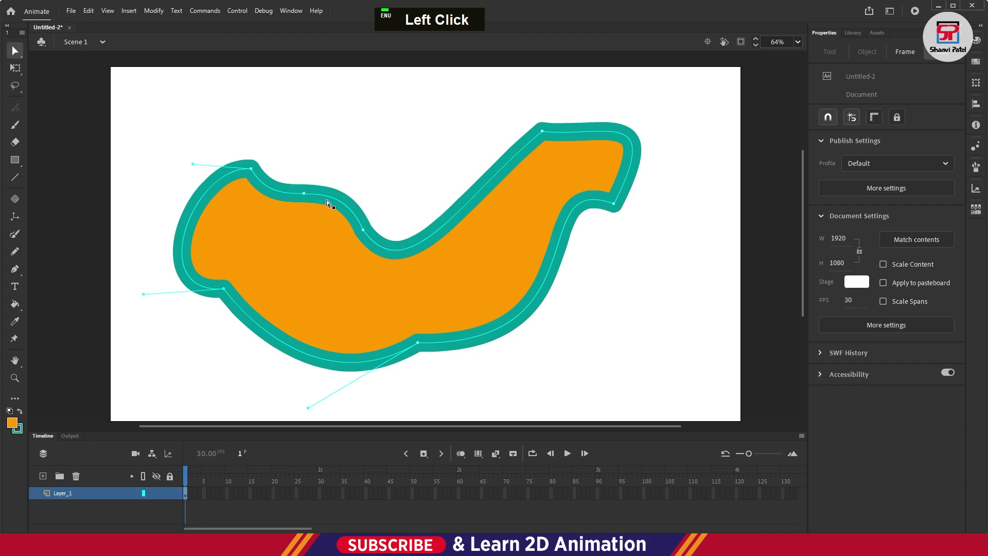
{"action": "left_click", "coordinate": [298, 186]}
{"action": "left_click", "coordinate": [346, 195]}
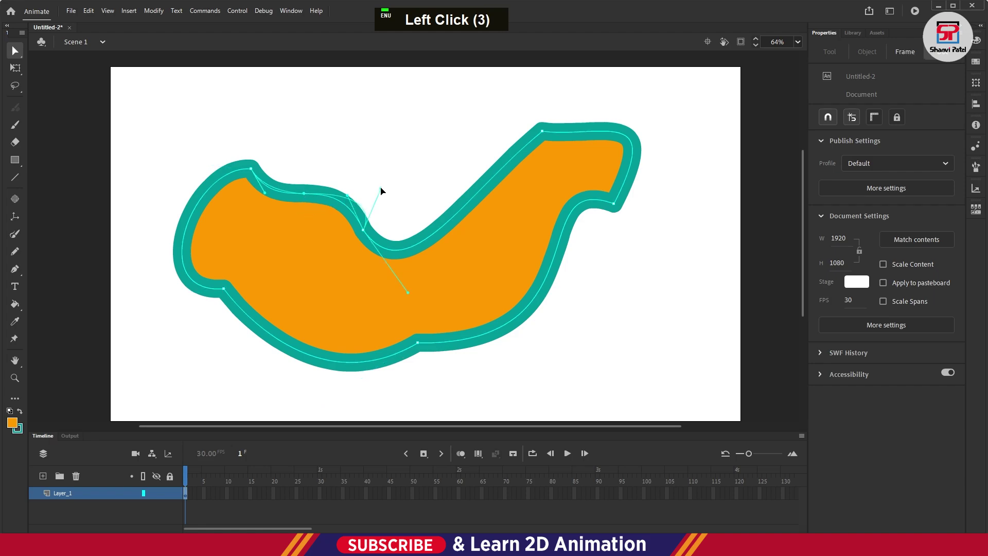
{"action": "left_click", "coordinate": [303, 193]}
{"action": "left_click_drag", "start_coordinate": [305, 198], "coordinate": [339, 171]}
{"action": "left_click", "coordinate": [305, 209]}
{"action": "left_click", "coordinate": [314, 173]}
{"action": "key", "text": "ctrl+z"}
{"action": "left_click", "coordinate": [338, 171]}
{"action": "left_click", "coordinate": [305, 266]}
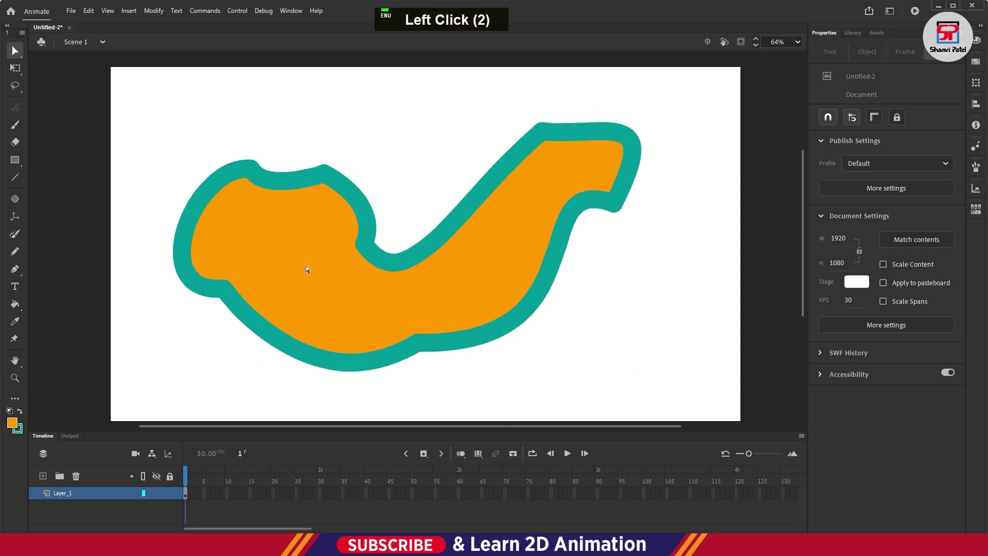
{"action": "left_click", "coordinate": [17, 67]}
{"action": "double_click", "coordinate": [322, 261]}
{"action": "double_click", "coordinate": [403, 154]}
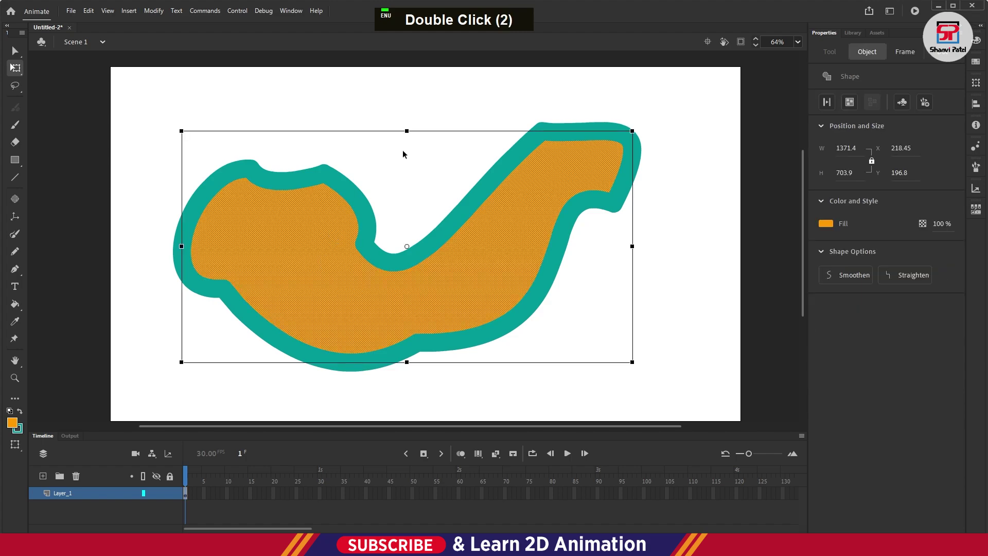
{"action": "double_click", "coordinate": [400, 169]}
{"action": "key", "text": "p"}
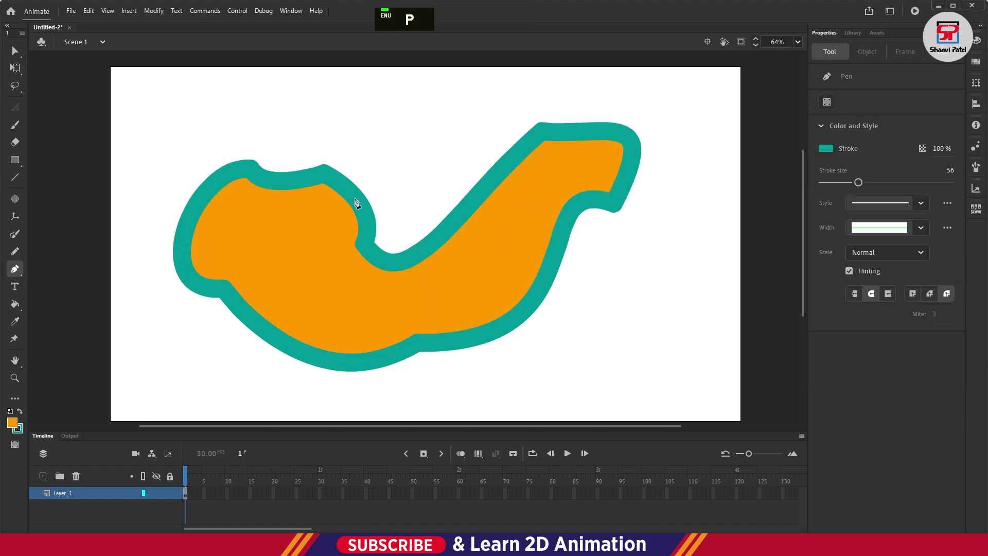
{"action": "key", "text": "ctrl+z"}
{"action": "key", "text": "ctrl+z"}
{"action": "key", "text": "ctrl+z"}
{"action": "key", "text": "ctrl+z"}
{"action": "key", "text": "ctrl+z"}
{"action": "key", "text": "ctrl+z"}
{"action": "key", "text": "ctrl+z"}
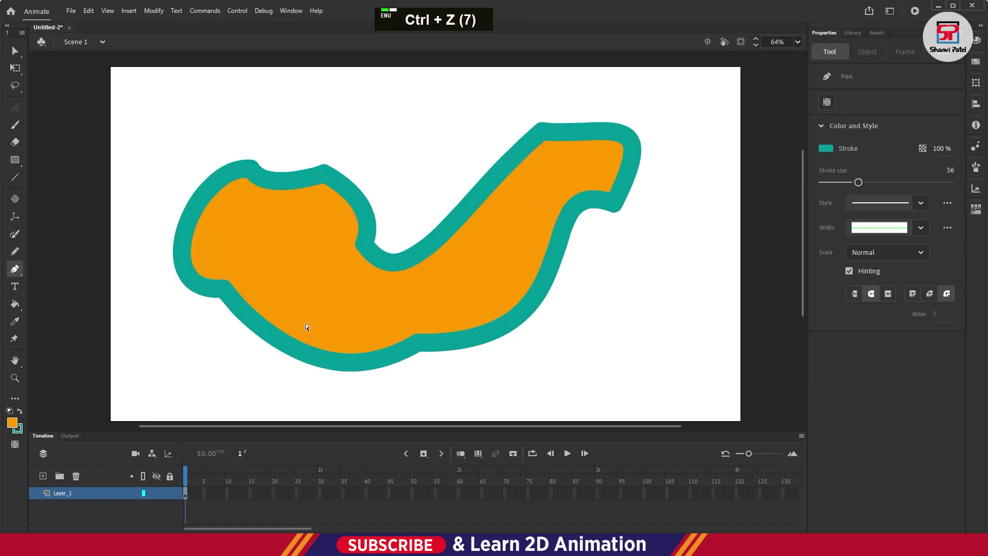
- Retract the middle anchor point's handles and remove it and the raised upper-edge anchor point with the Pen tool
{"action": "left_click", "coordinate": [370, 272], "text": "ctrl"}
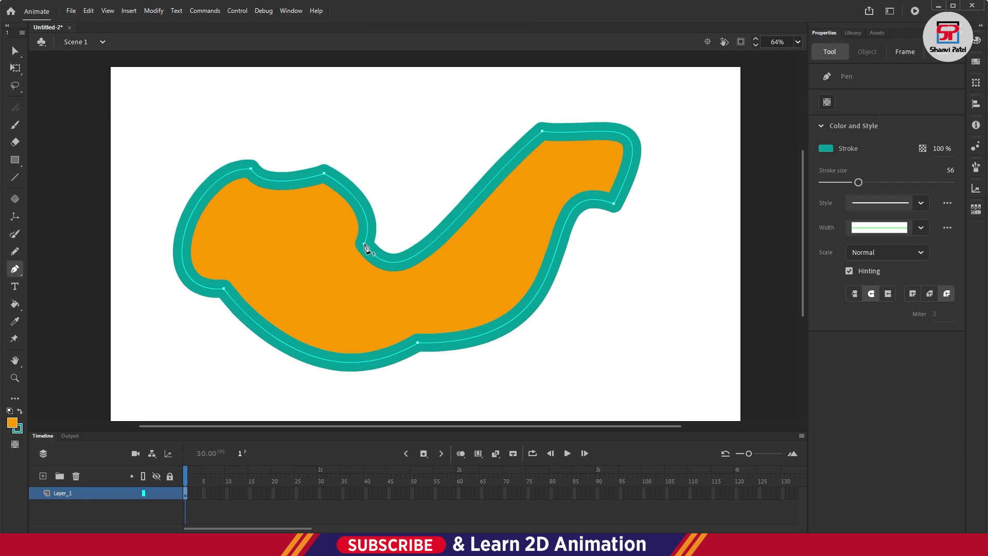
{"action": "left_click", "coordinate": [364, 245]}
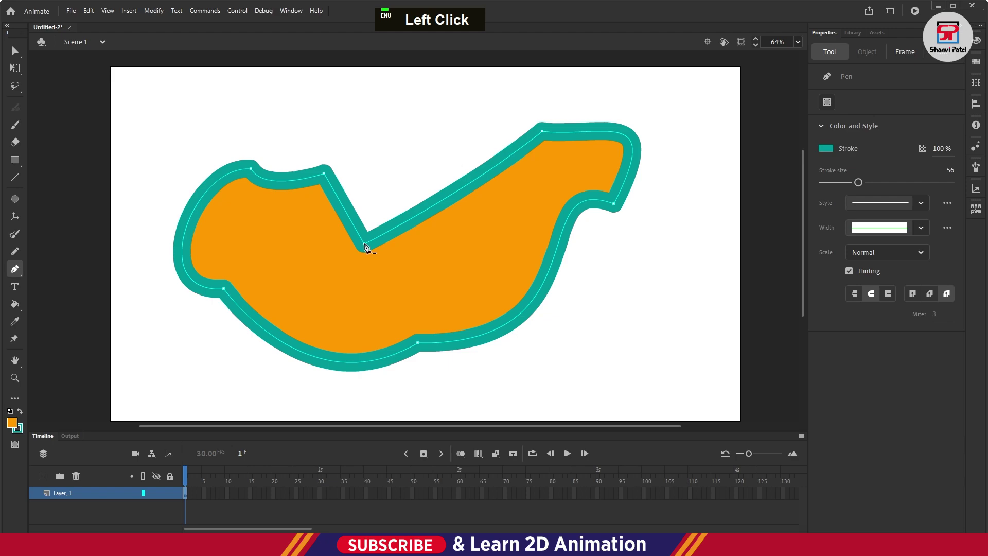
{"action": "left_click", "coordinate": [365, 247]}
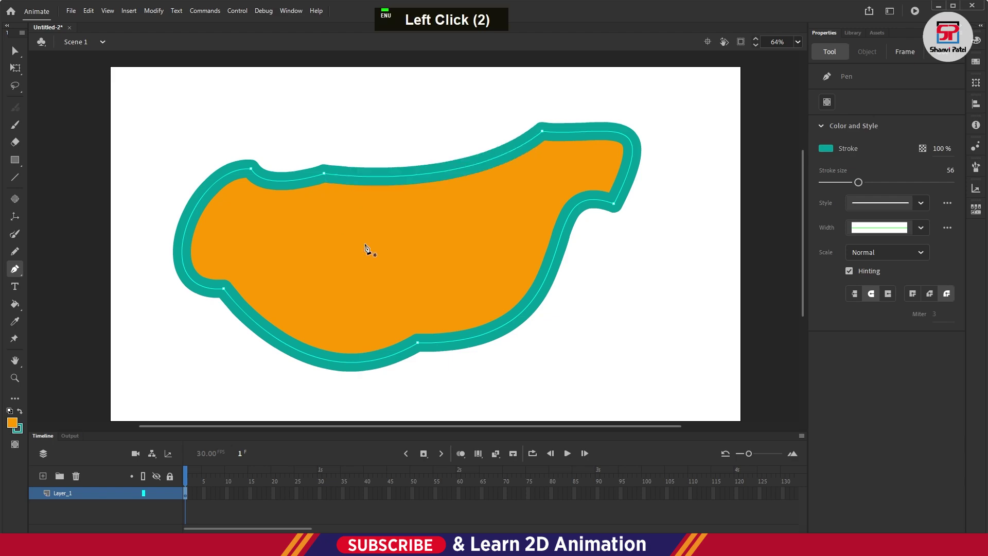
{"action": "left_click", "coordinate": [325, 176]}
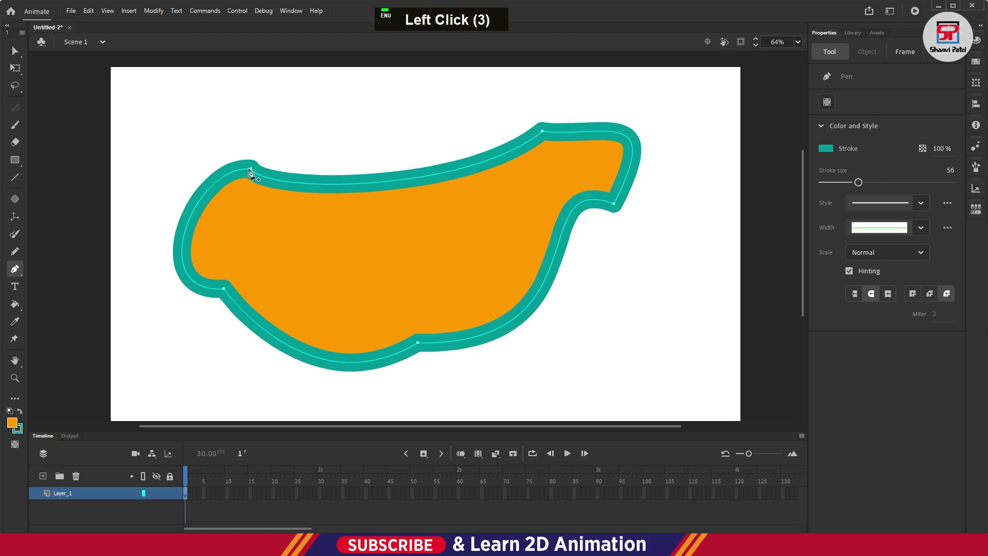
- Add three anchor points with the Pen tool along the upper edge between the upper-left corner and the upper-right anchor point
{"action": "left_click", "coordinate": [359, 184]}
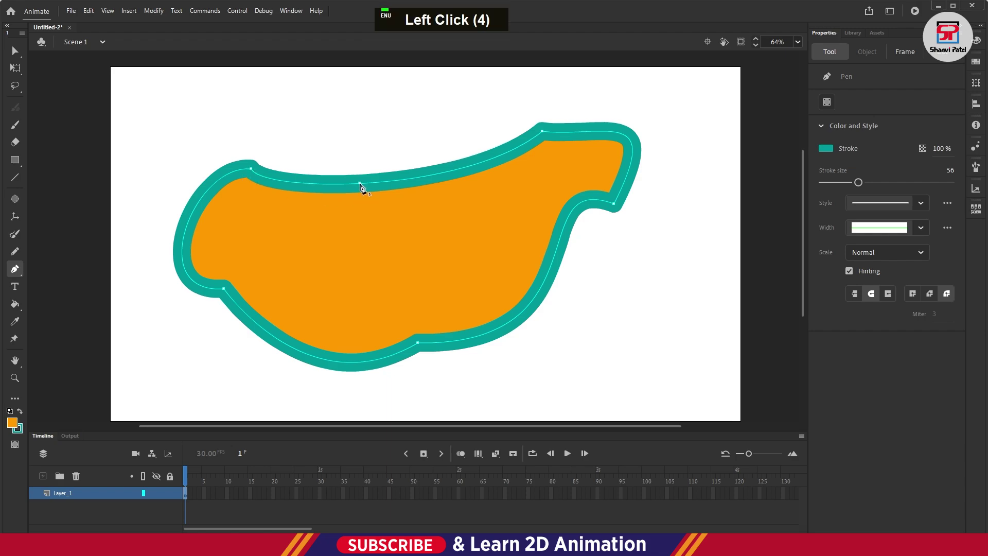
{"action": "left_click", "coordinate": [425, 181]}
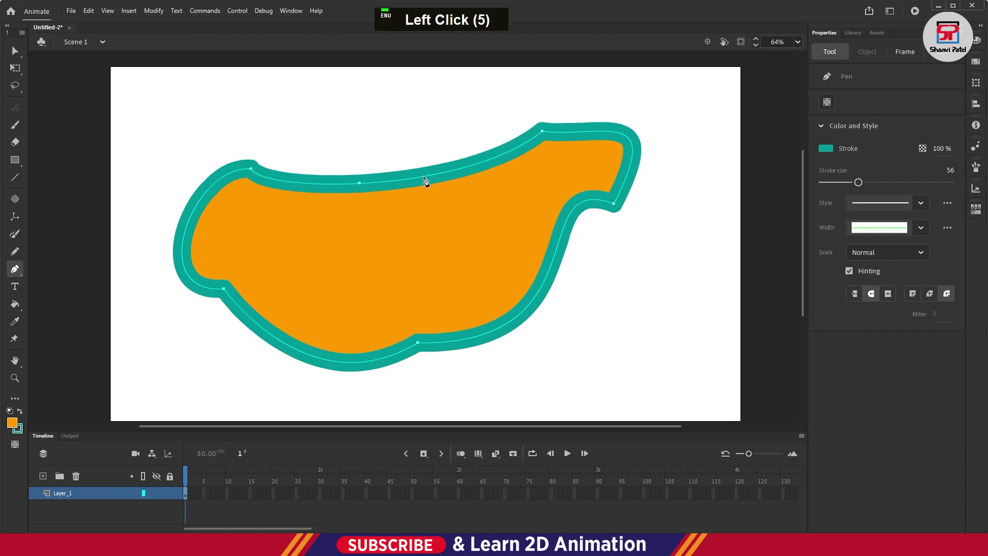
{"action": "left_click", "coordinate": [490, 170]}
- Add an anchor point on the outline's upper-left side with the Add Anchor Point tool and remove it with the Delete Anchor Point tool
{"action": "left_click", "coordinate": [17, 269]}
{"action": "left_click", "coordinate": [57, 286]}
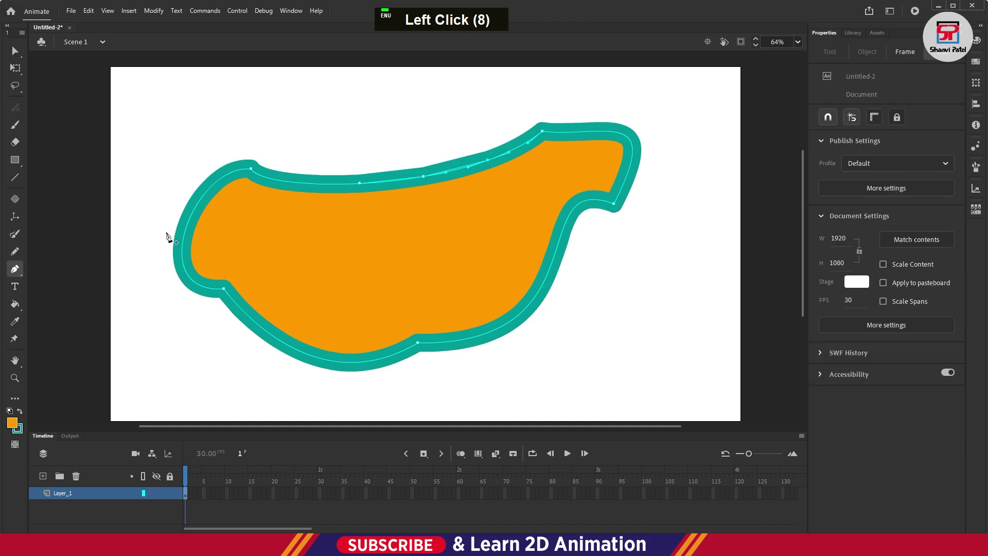
{"action": "left_click", "coordinate": [198, 205]}
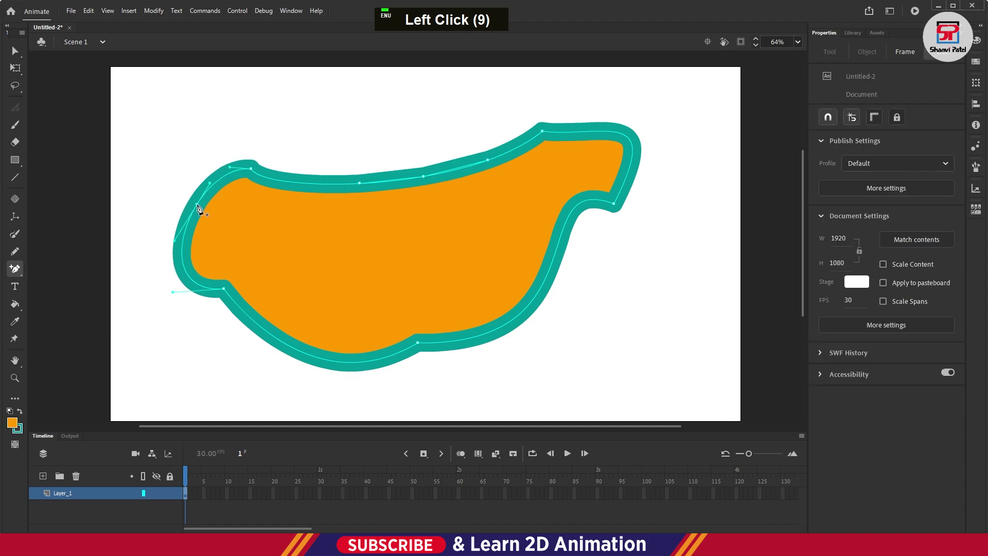
{"action": "left_click", "coordinate": [19, 270]}
{"action": "left_click", "coordinate": [61, 301]}
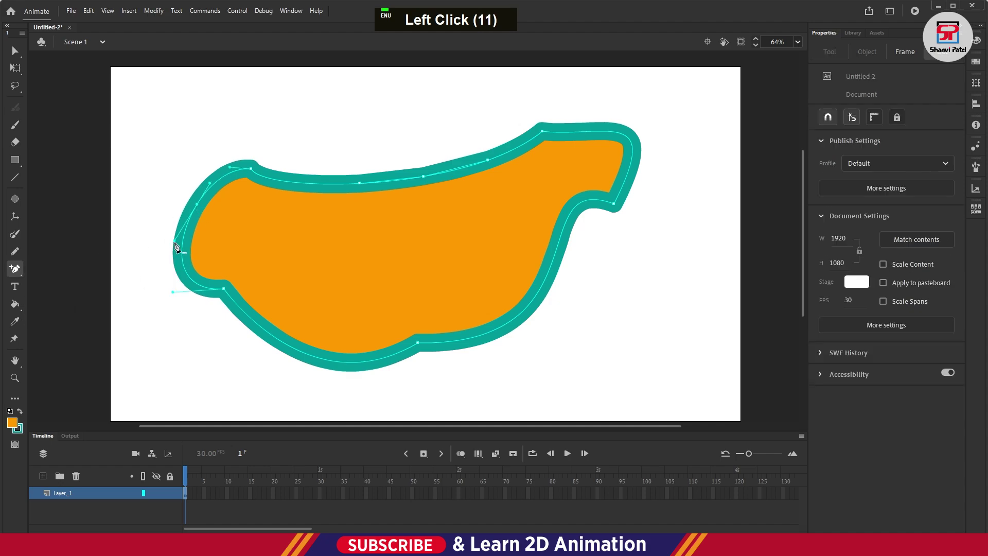
{"action": "left_click", "coordinate": [200, 207]}
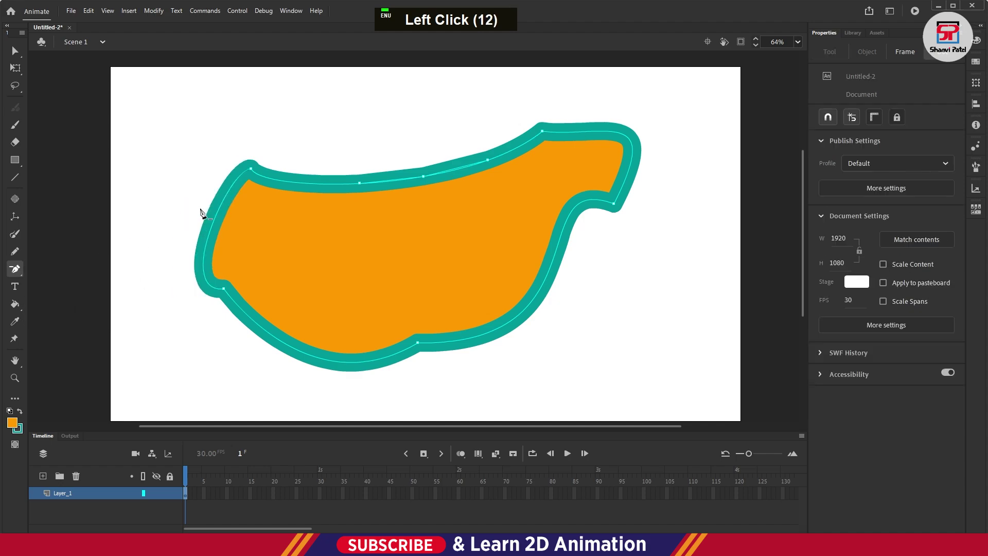
- Pull new smooth direction handles out of the upper-left anchor point with the Subselection tool, rounding the curve on both sides
{"action": "left_click", "coordinate": [15, 272]}
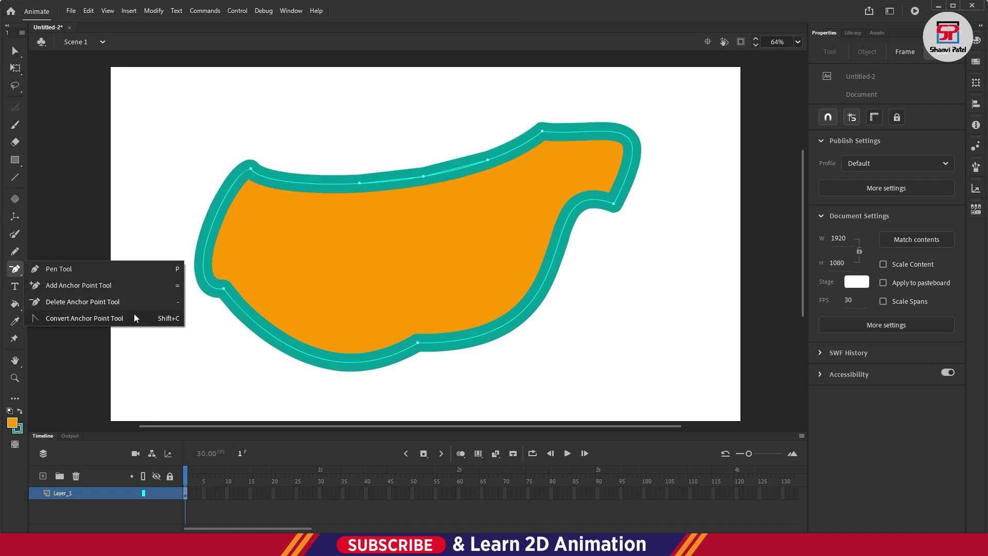
{"action": "left_click", "coordinate": [14, 52]}
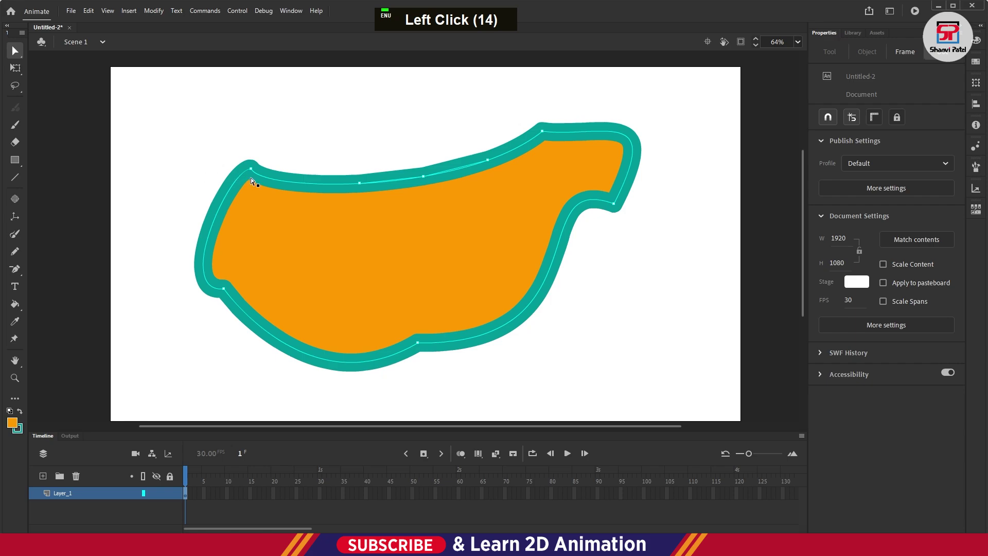
{"action": "key", "text": "alt"}
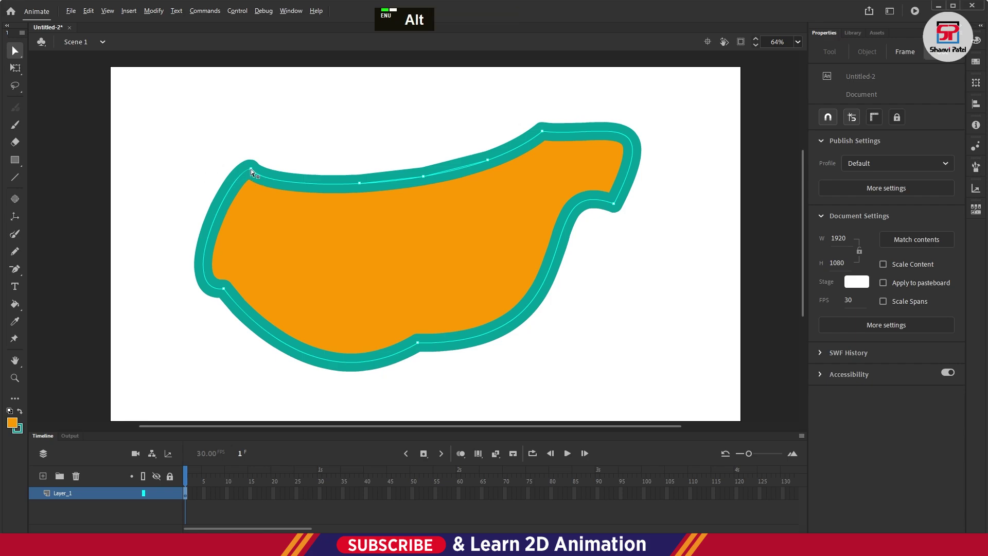
{"action": "left_click", "coordinate": [251, 170], "text": "alt"}
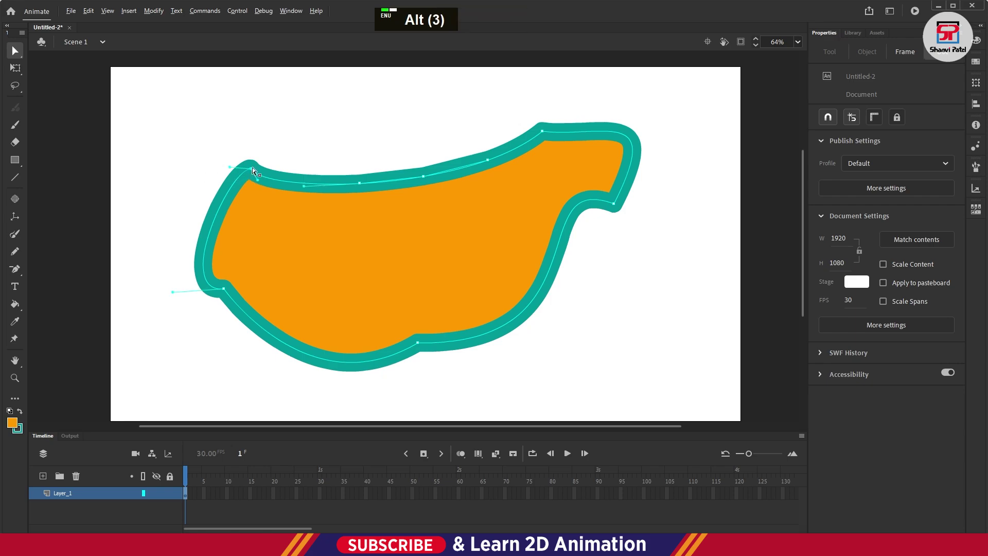
{"action": "mouse_move", "coordinate": [252, 169]}
{"action": "left_mouse_down"}
{"action": "mouse_move", "coordinate": [247, 184]}
{"action": "mouse_move", "coordinate": [299, 190]}
{"action": "left_mouse_up"}
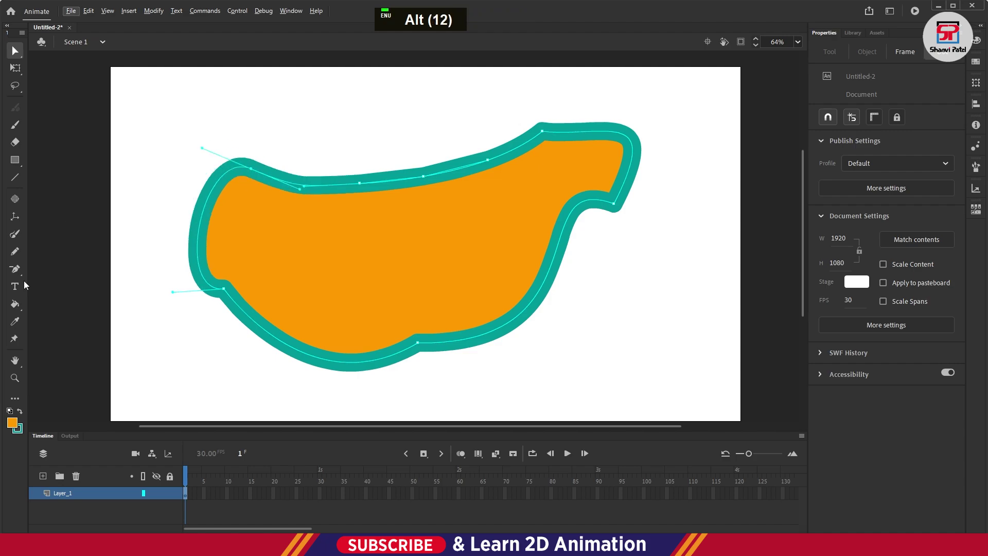
- Convert the upper-left anchor point to a corner with the Convert Anchor Point tool and pull new handles out of it toward the upper right
{"action": "left_click", "coordinate": [15, 269]}
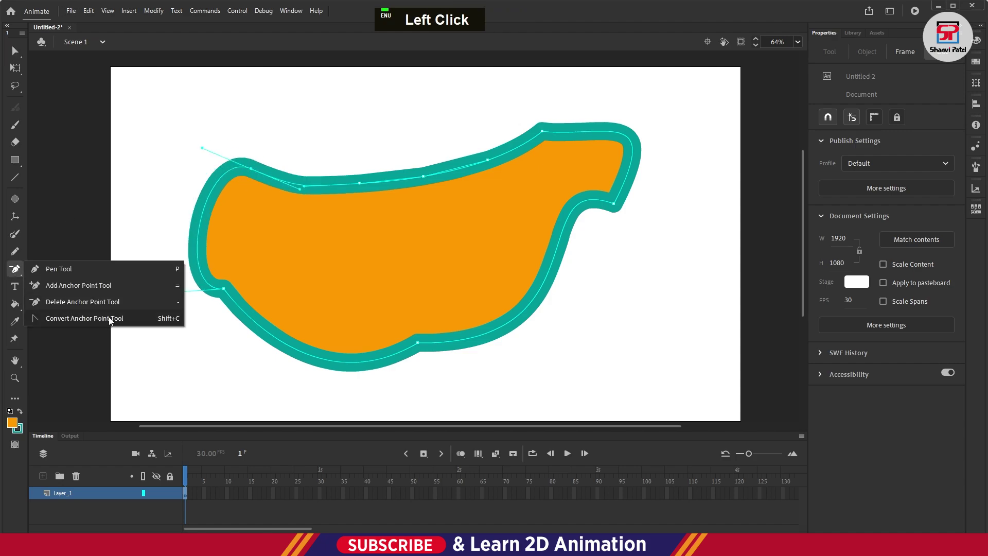
{"action": "left_click", "coordinate": [103, 318]}
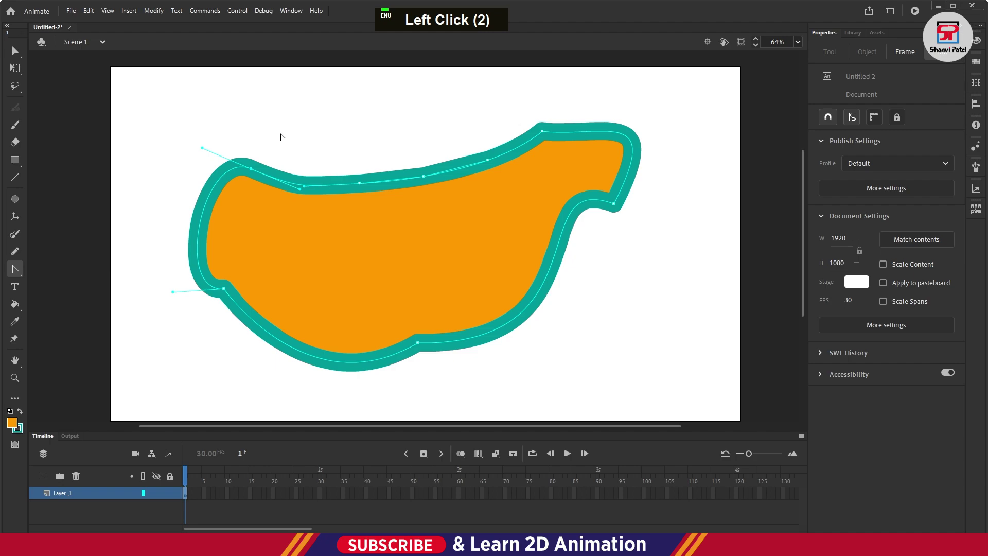
{"action": "key", "text": "Escape"}
{"action": "left_click", "coordinate": [251, 189]}
{"action": "key", "text": "alt"}
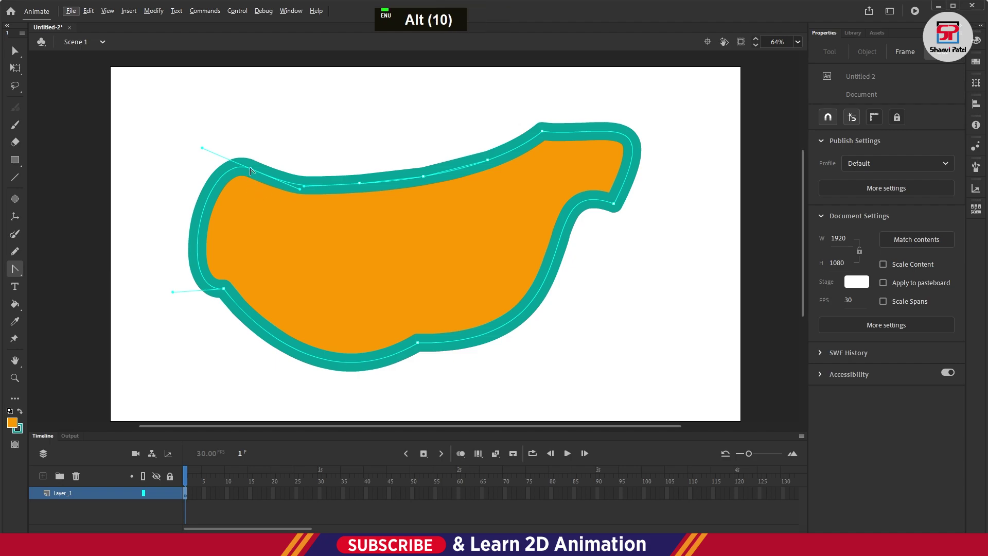
{"action": "left_click", "coordinate": [251, 169]}
{"action": "left_click", "coordinate": [253, 171]}
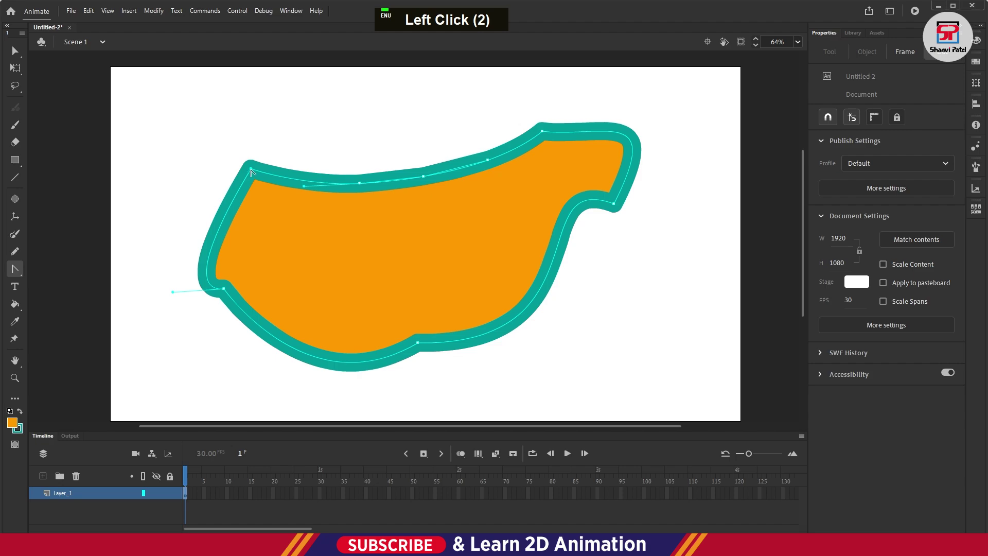
{"action": "left_click", "coordinate": [253, 172]}
{"action": "mouse_move", "coordinate": [251, 168]}
{"action": "left_mouse_down"}
{"action": "mouse_move", "coordinate": [209, 194]}
{"action": "mouse_move", "coordinate": [286, 182]}
{"action": "mouse_move", "coordinate": [297, 117]}
{"action": "left_mouse_up"}
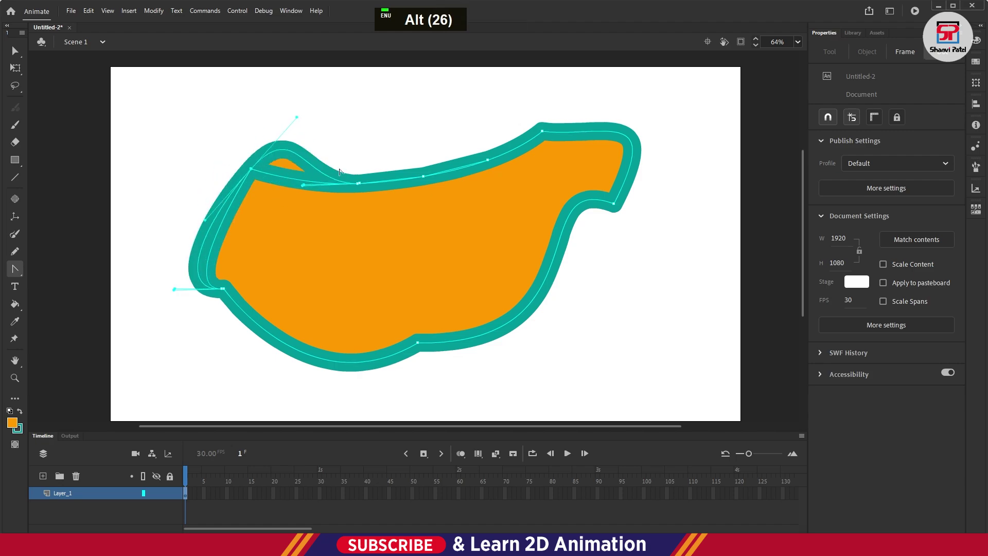
- Convert the right anchor point to a corner and pull the upper-right anchor point's handle upward to bulge the outline's upper-right edge
{"action": "left_click", "coordinate": [545, 289]}
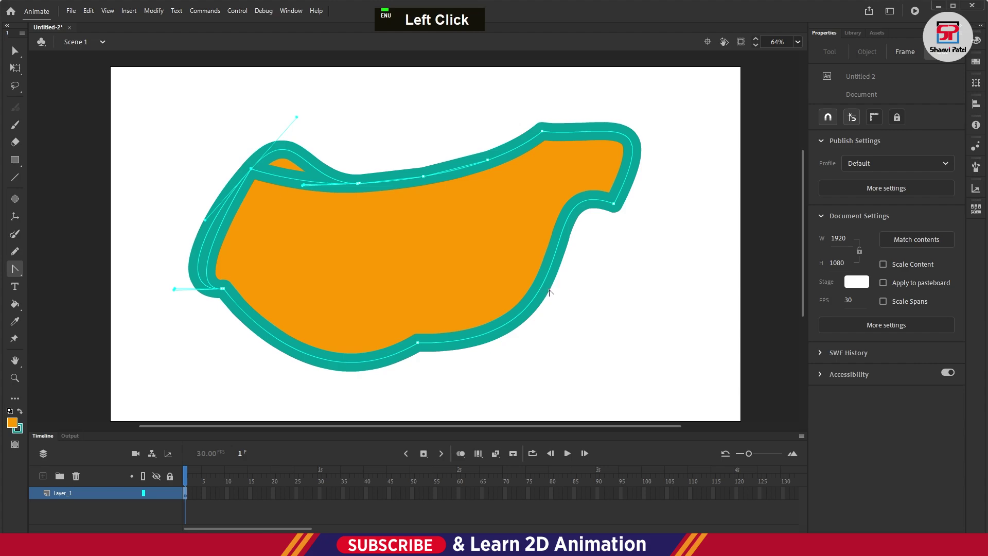
{"action": "left_click", "coordinate": [546, 286], "text": "alt"}
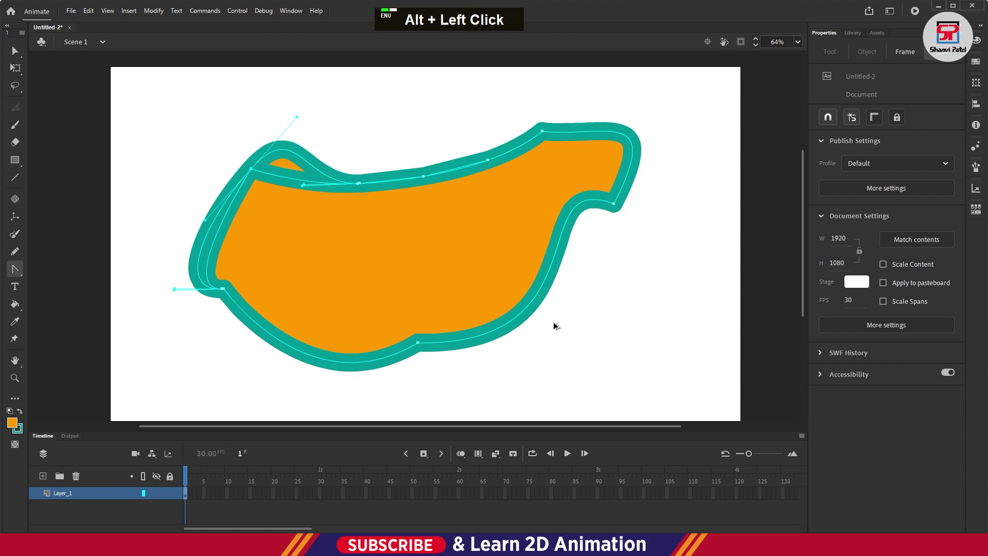
{"action": "left_click", "coordinate": [615, 206], "text": "alt"}
{"action": "left_click", "coordinate": [616, 207]}
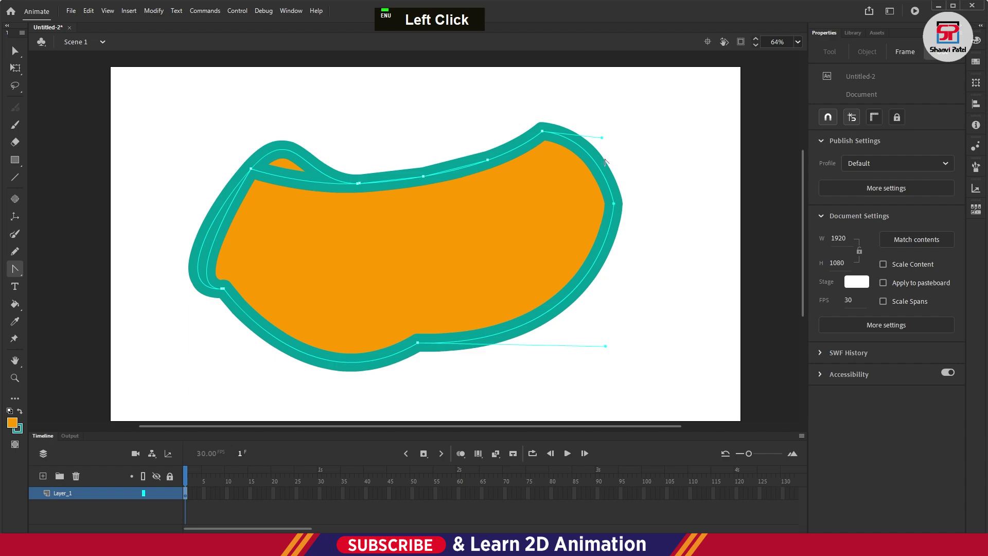
{"action": "left_click_drag", "start_coordinate": [602, 138], "coordinate": [608, 113]}
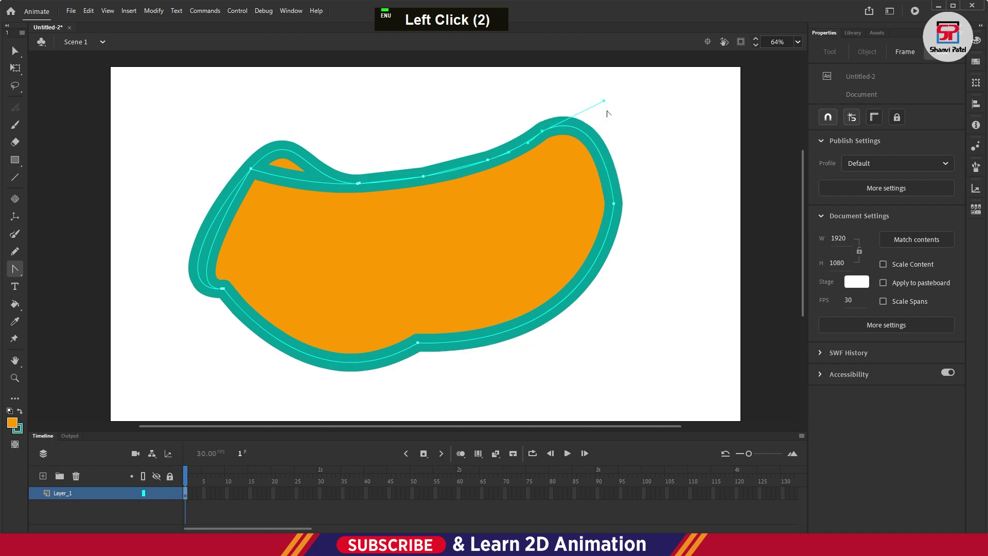
{"action": "left_click", "coordinate": [617, 208]}
{"action": "left_click", "coordinate": [618, 206]}
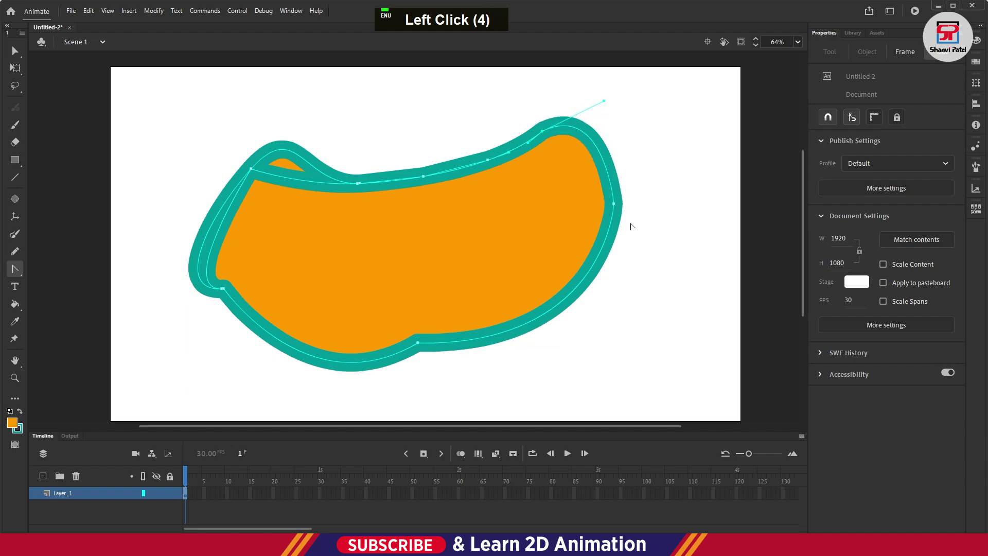